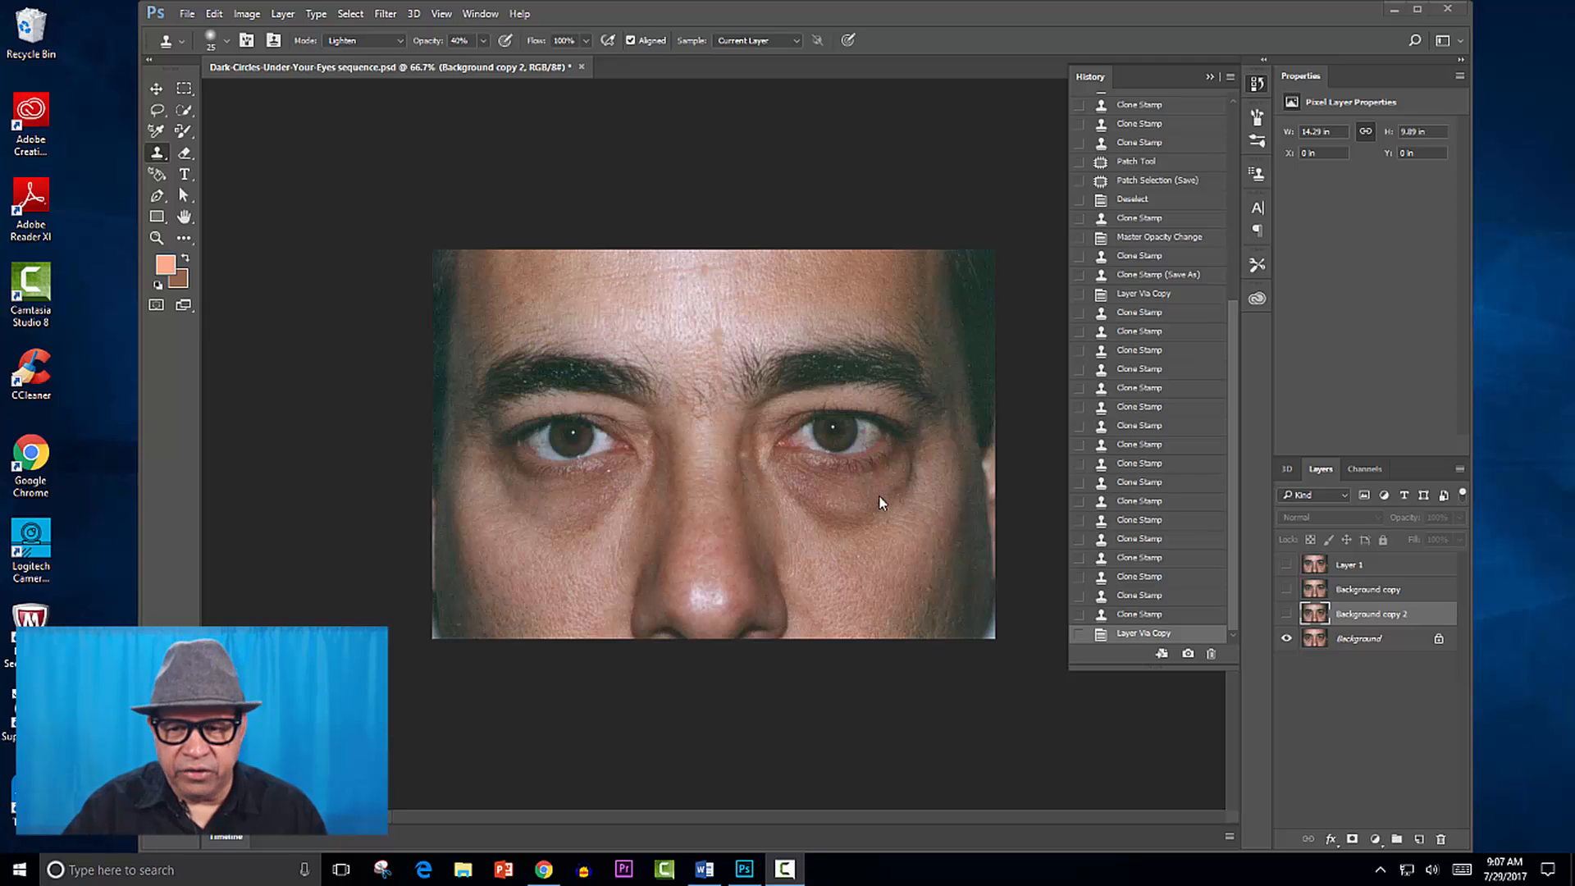
- Show the Background copy 2 layer above the Background and make it the active layer
click(1375, 640)
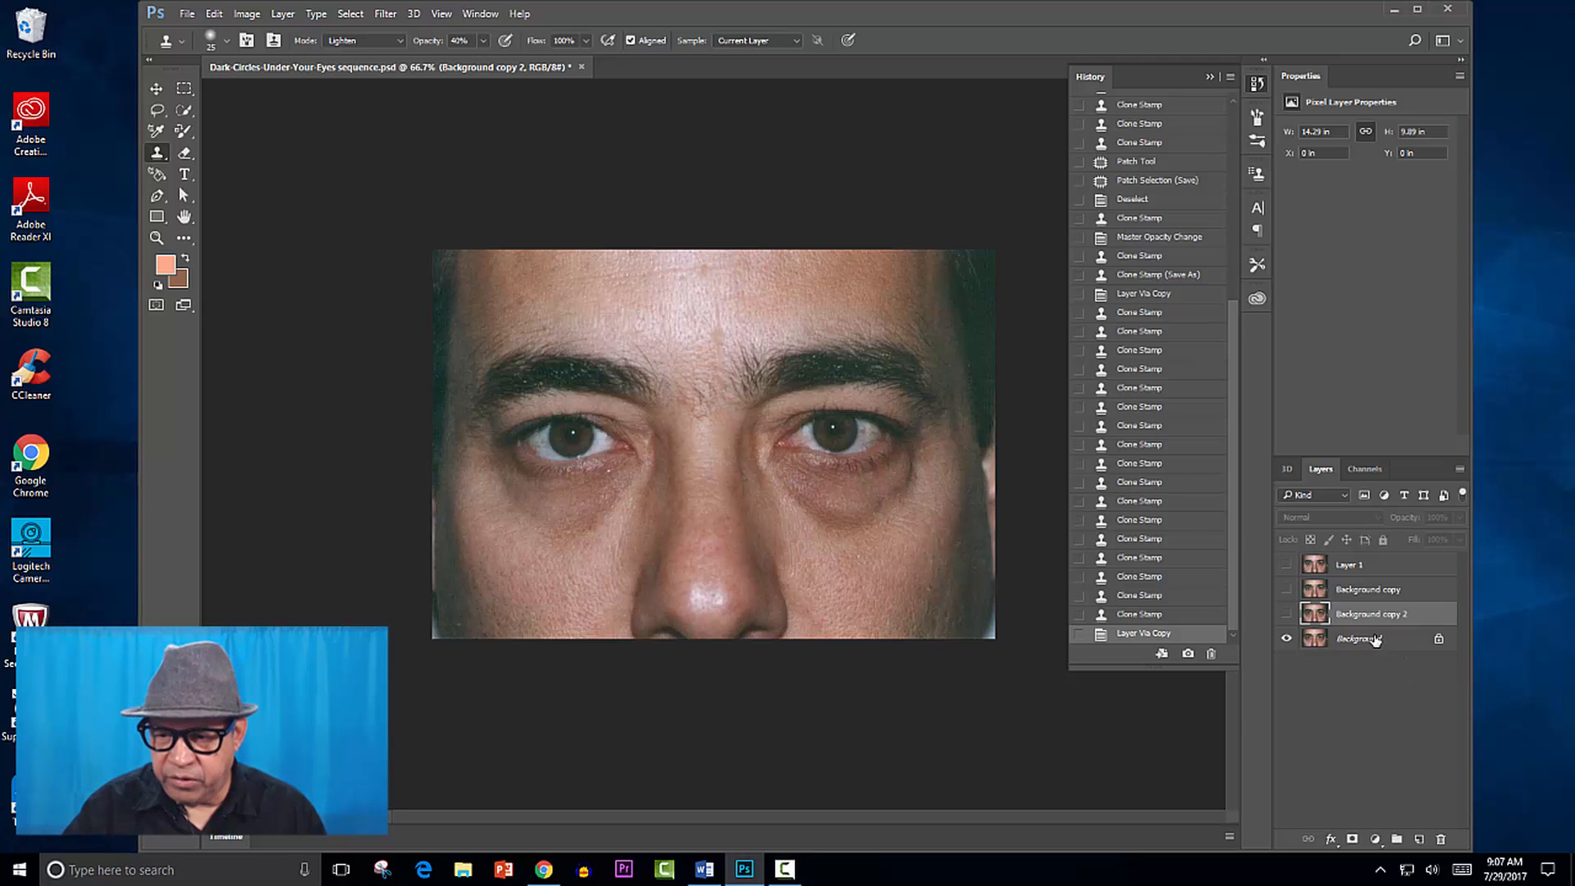
click(1360, 642)
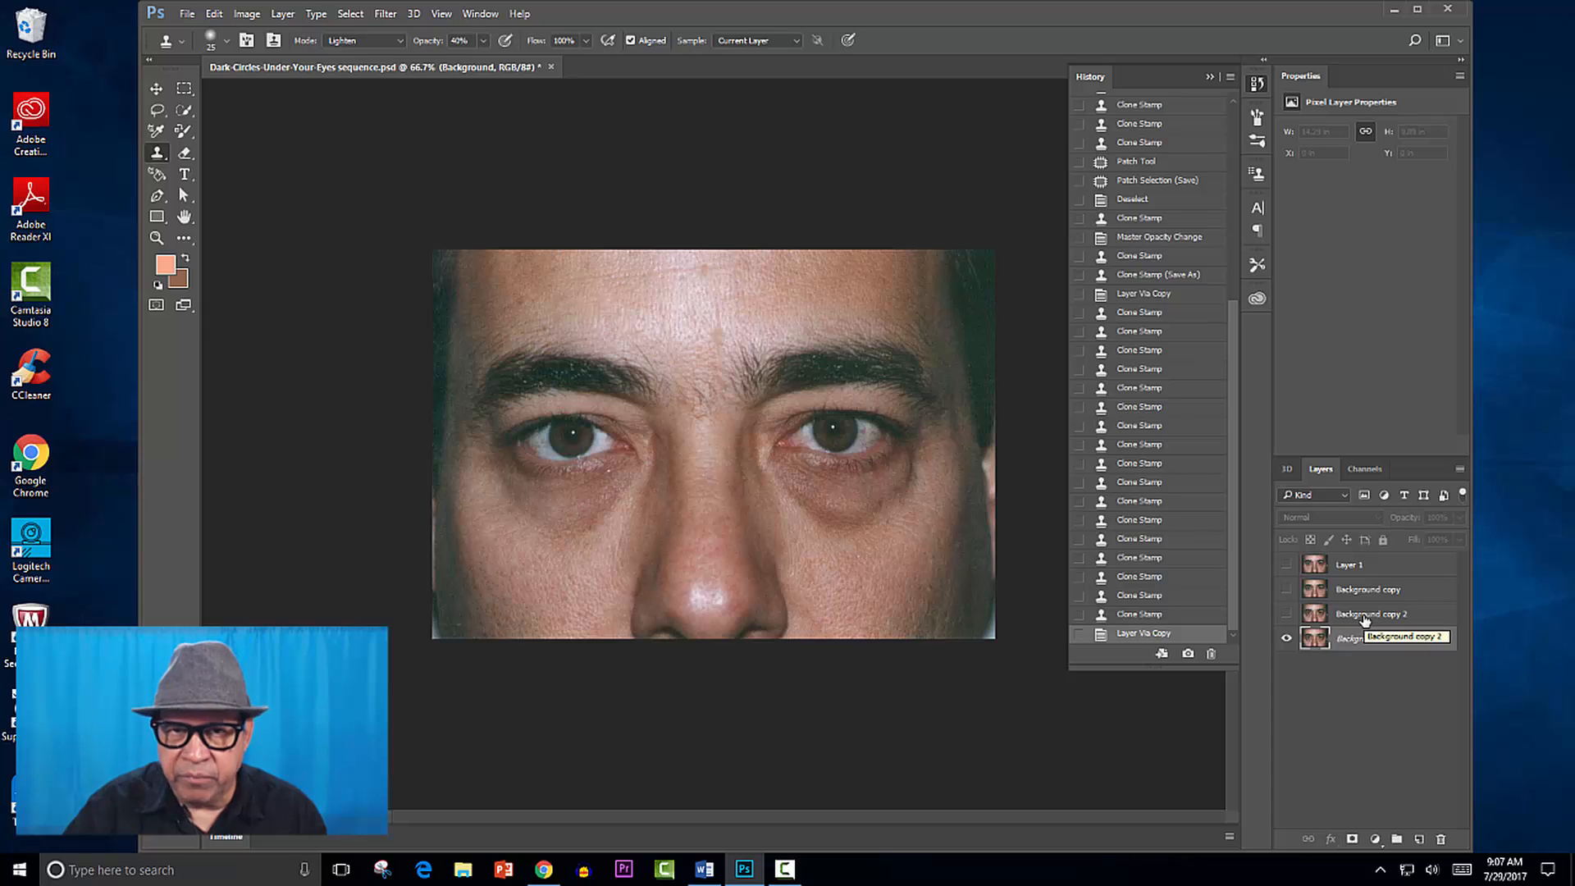
click(1285, 615)
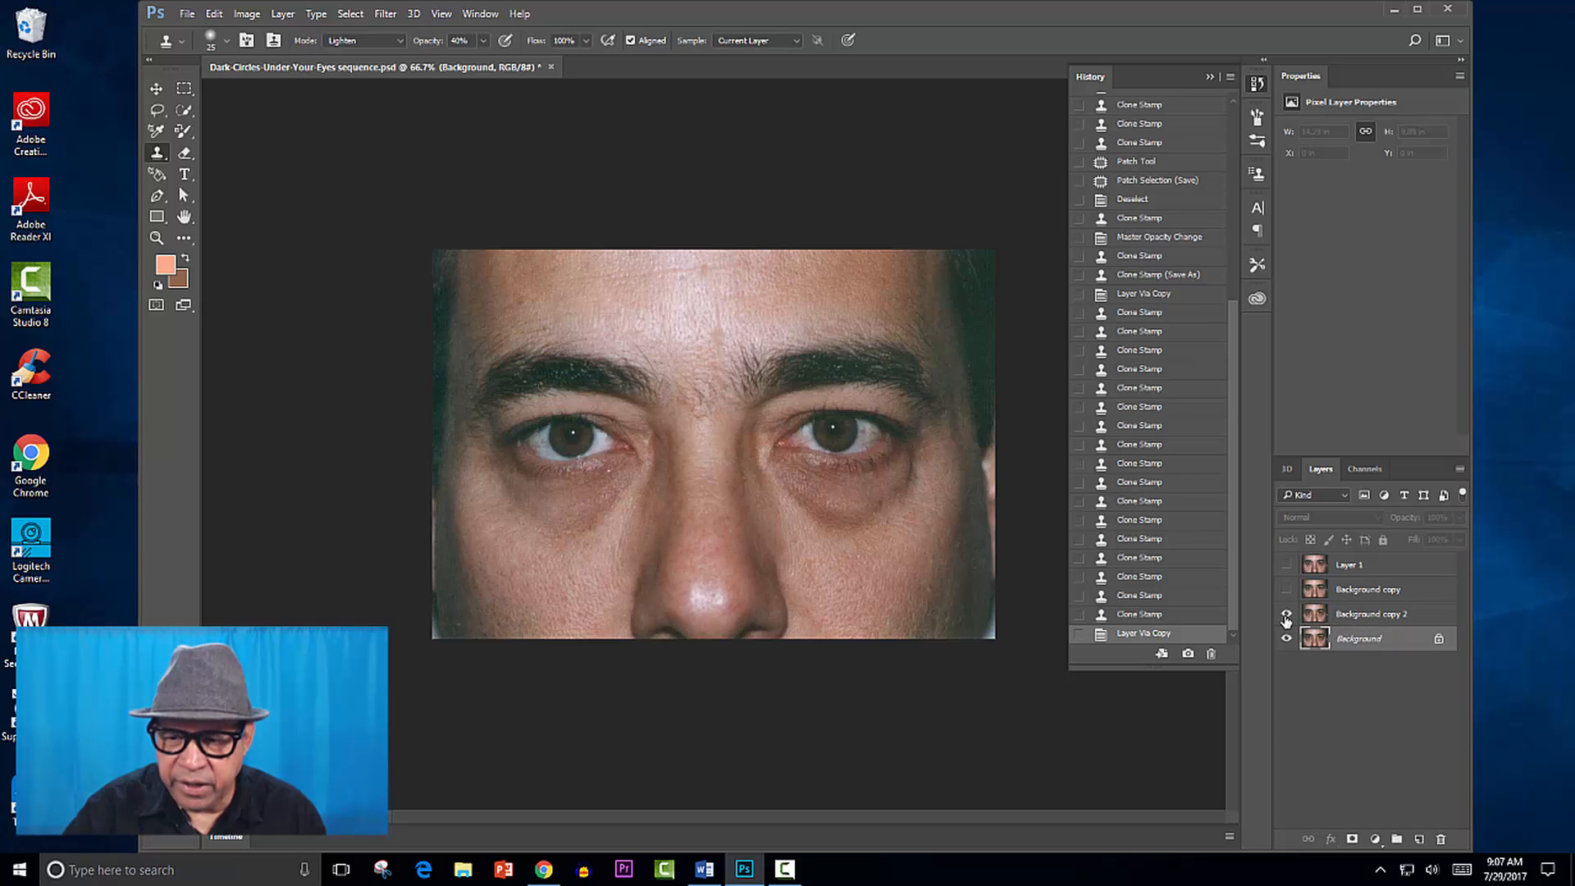
click(1381, 617)
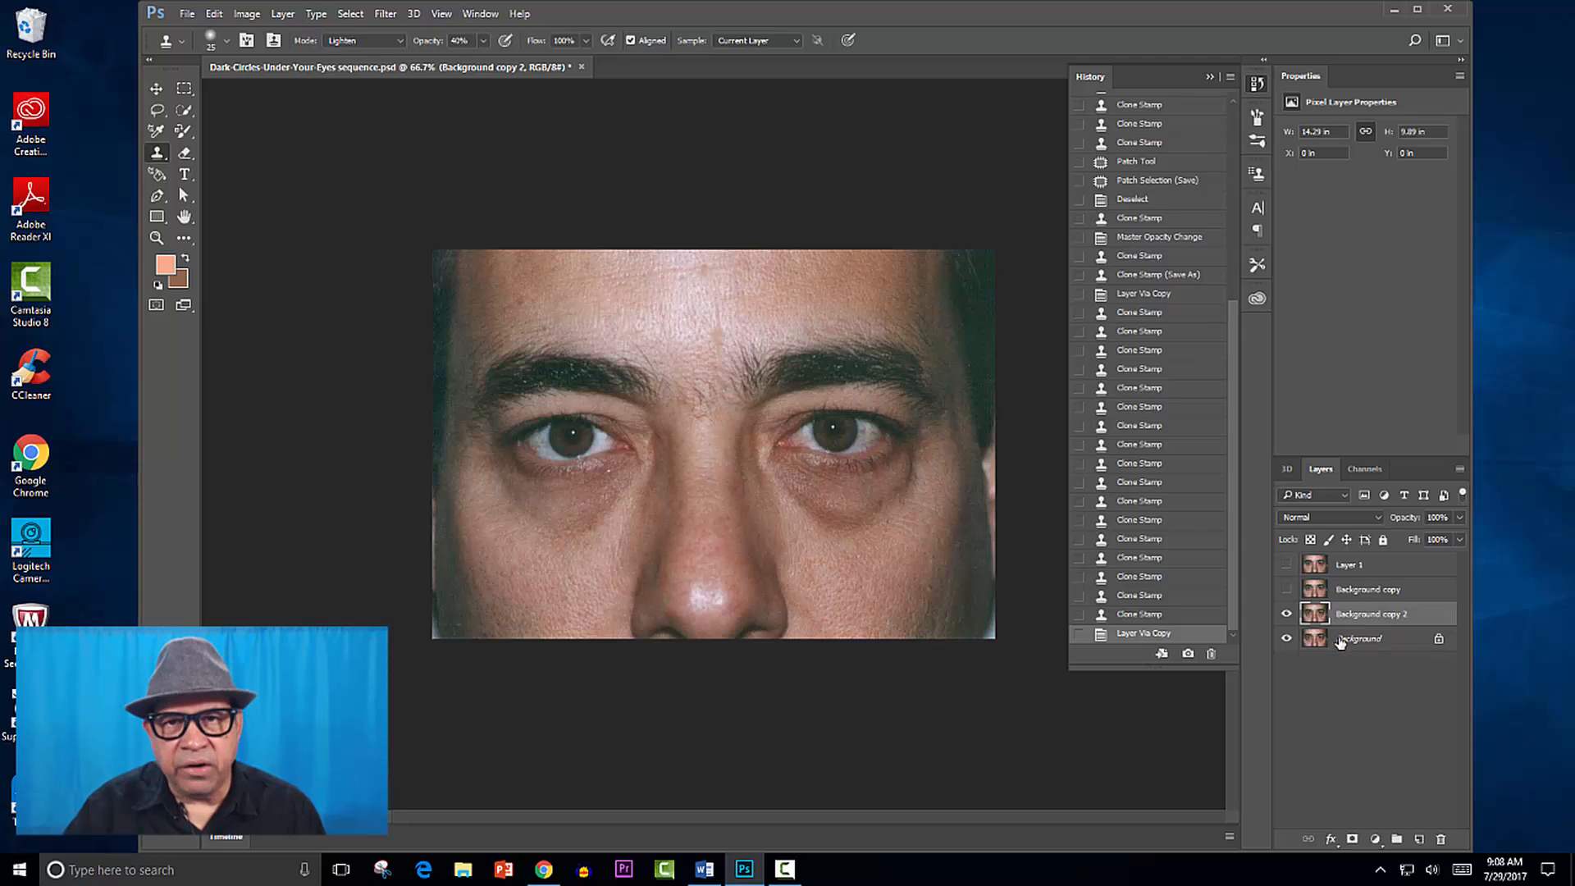
click(1285, 615)
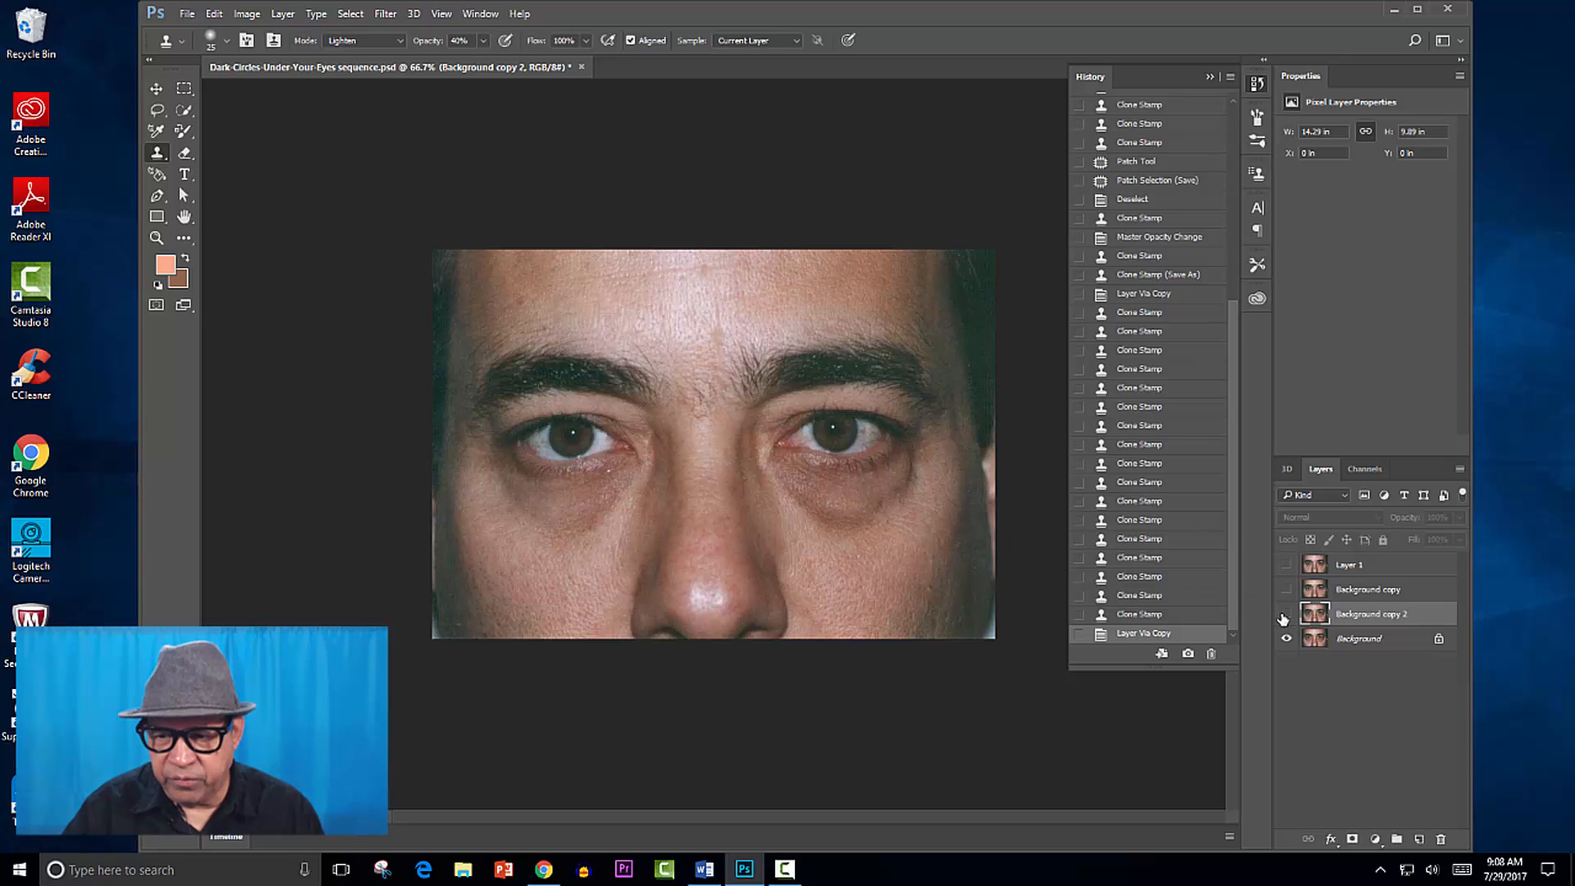
click(1285, 615)
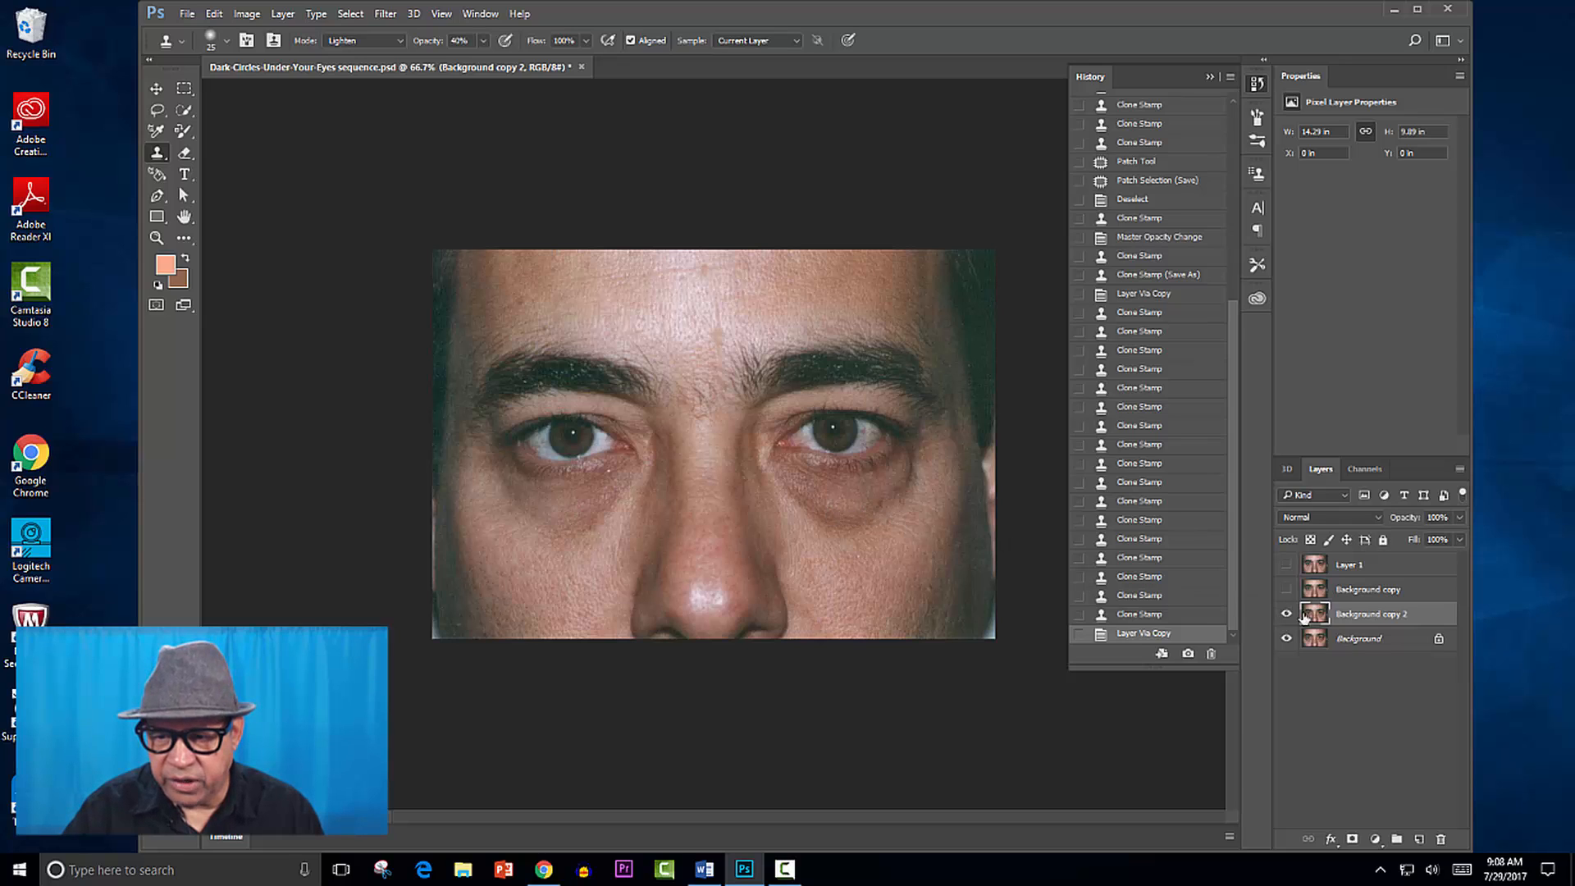
- Clone clean cheek skin over the dark circle under the eye on the image's left side with the Clone Stamp tool
right_click(159, 154)
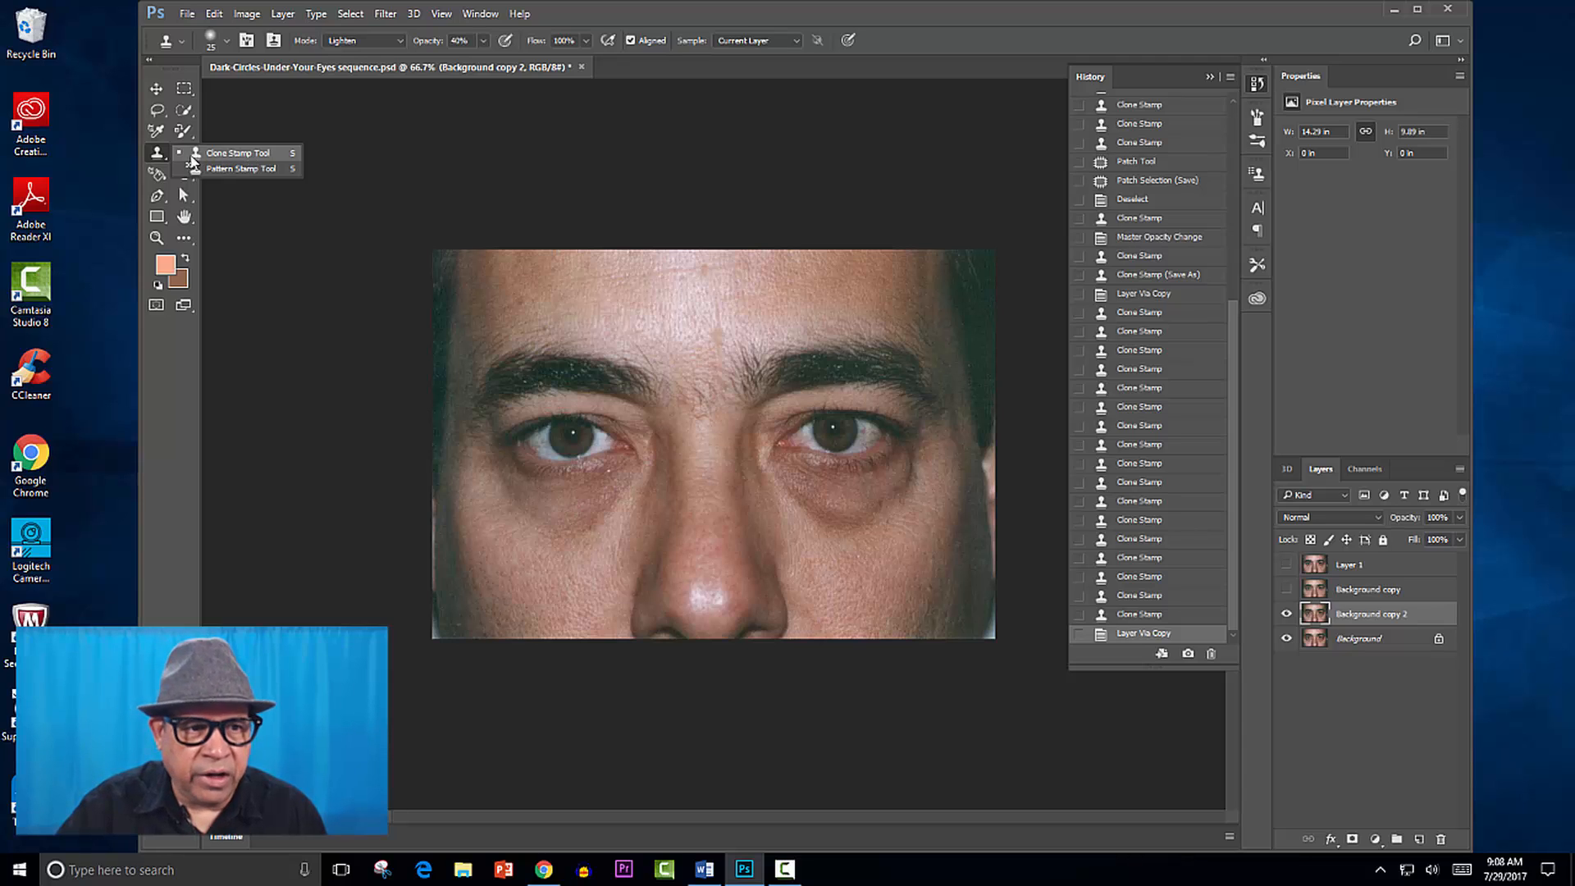
click(229, 155)
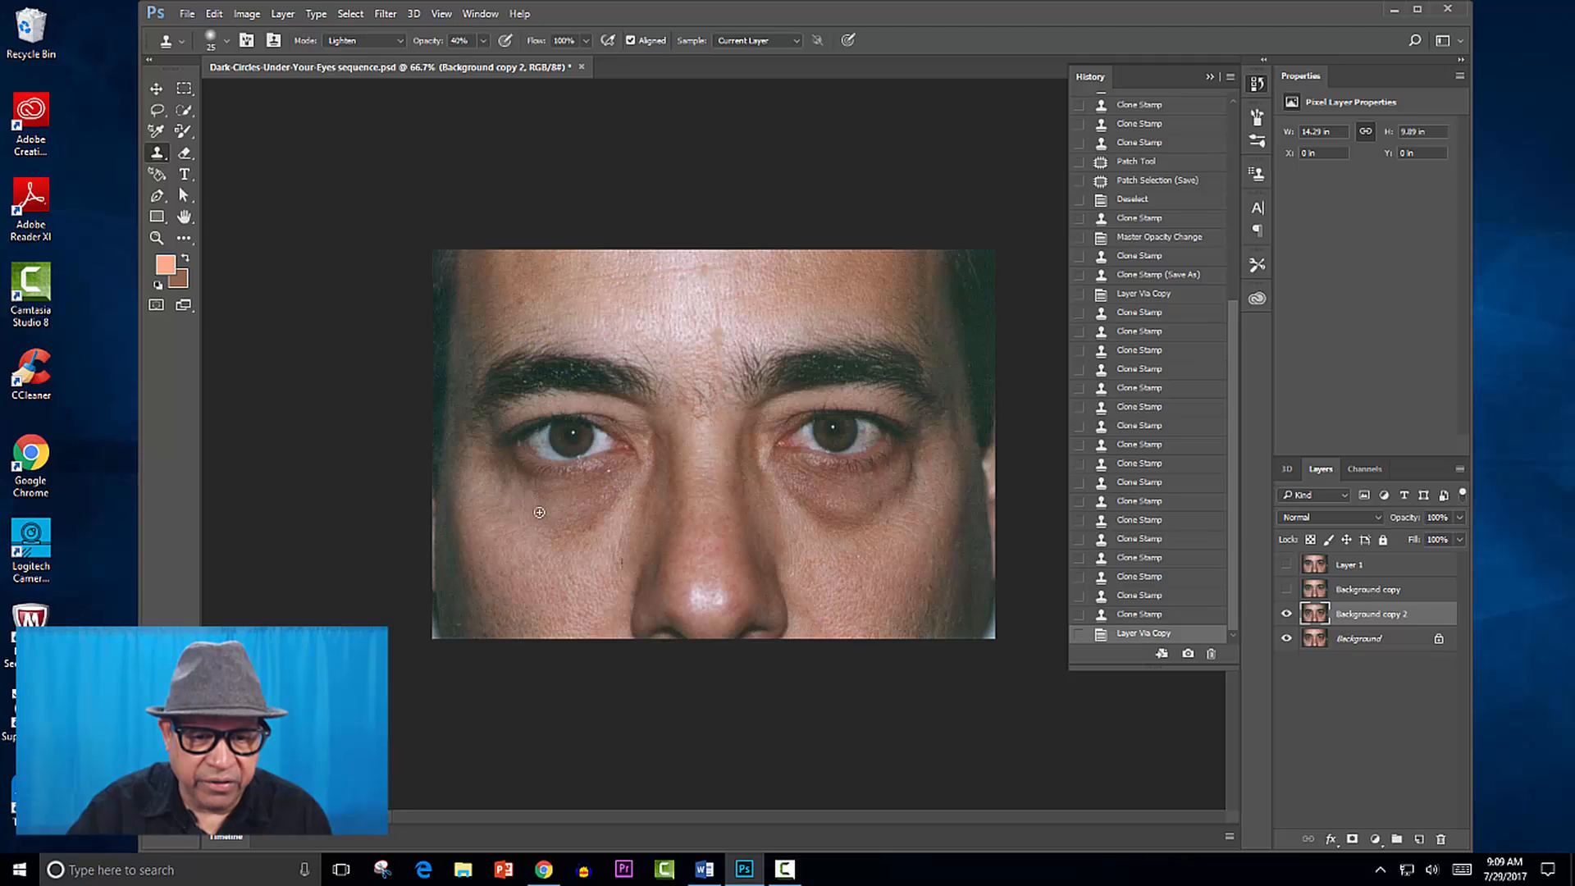
key(ctrl+j)
click(587, 527)
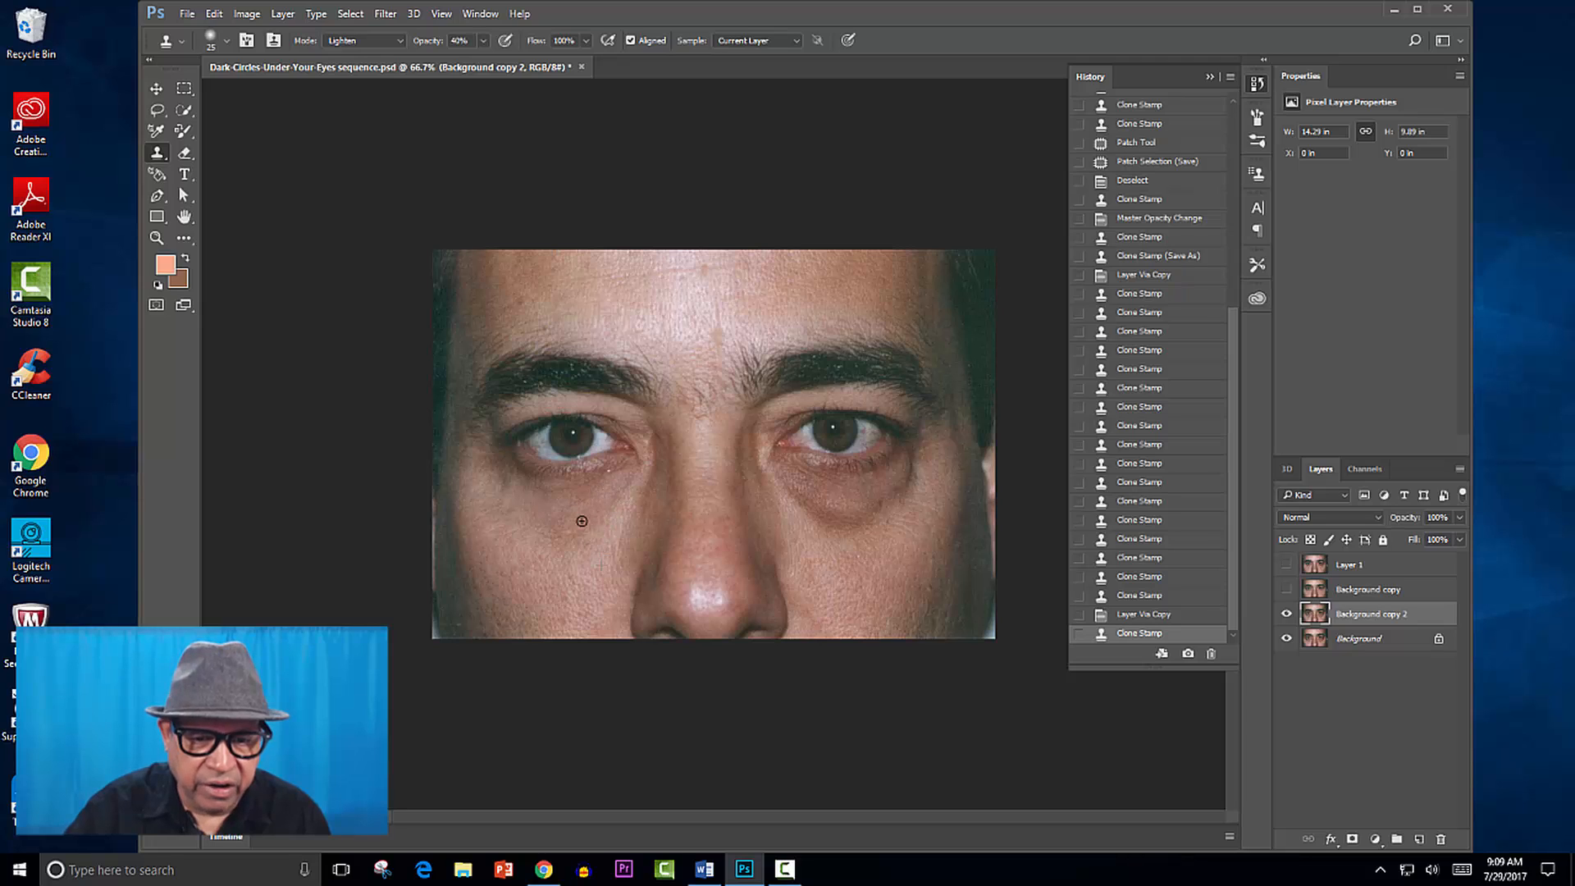
mouse_move(552, 529)
mouse_down()
mouse_move(491, 451)
mouse_move(478, 472)
mouse_move(493, 461)
mouse_move(520, 504)
mouse_up()
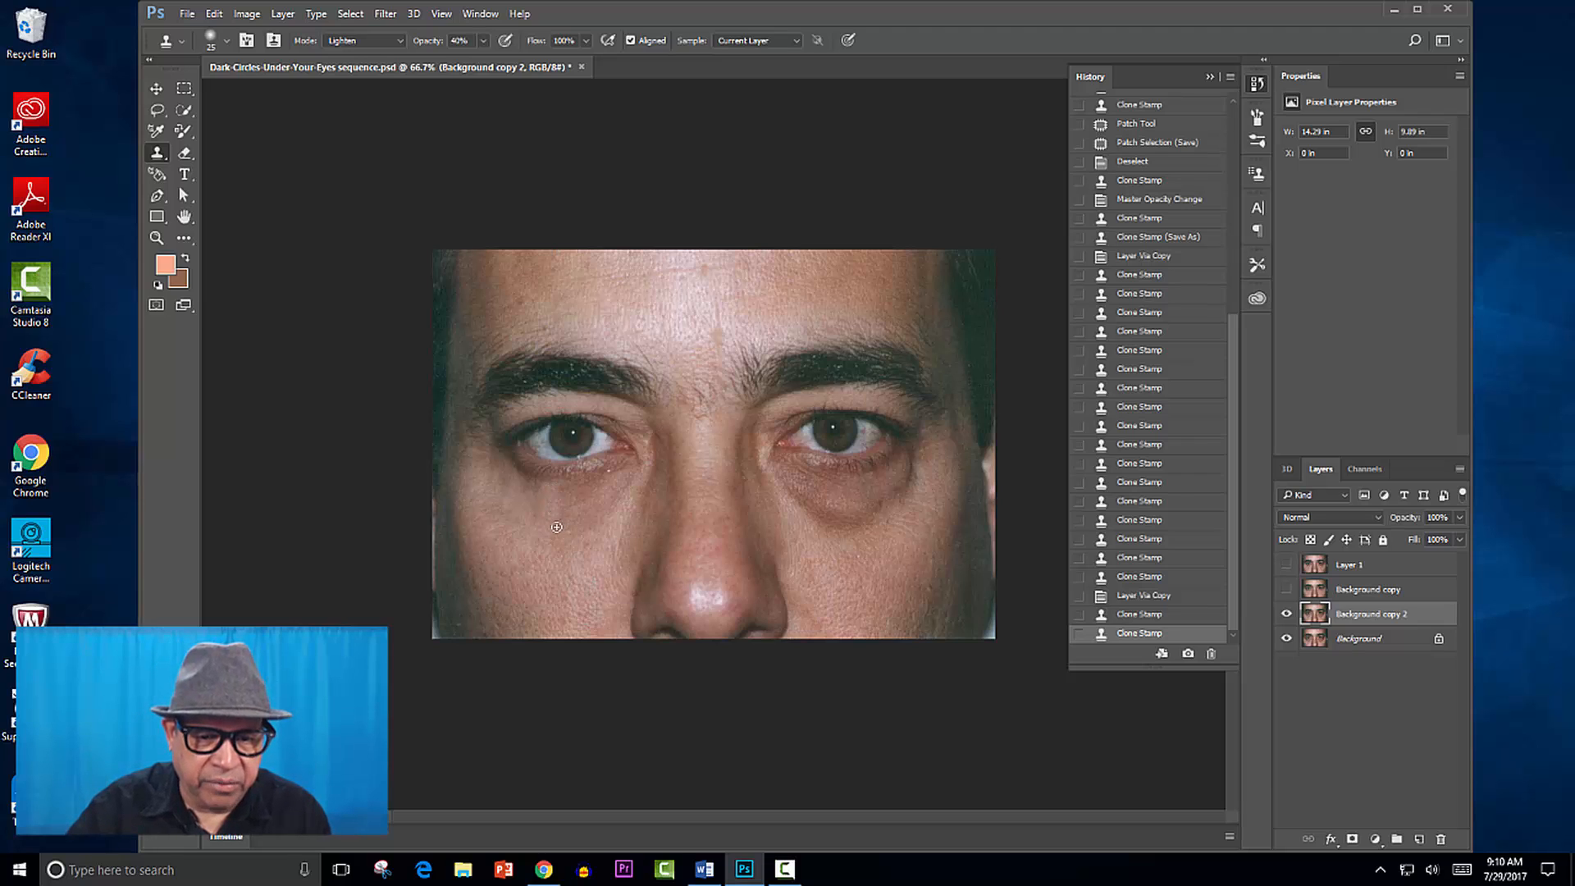
drag(572, 489, 584, 519)
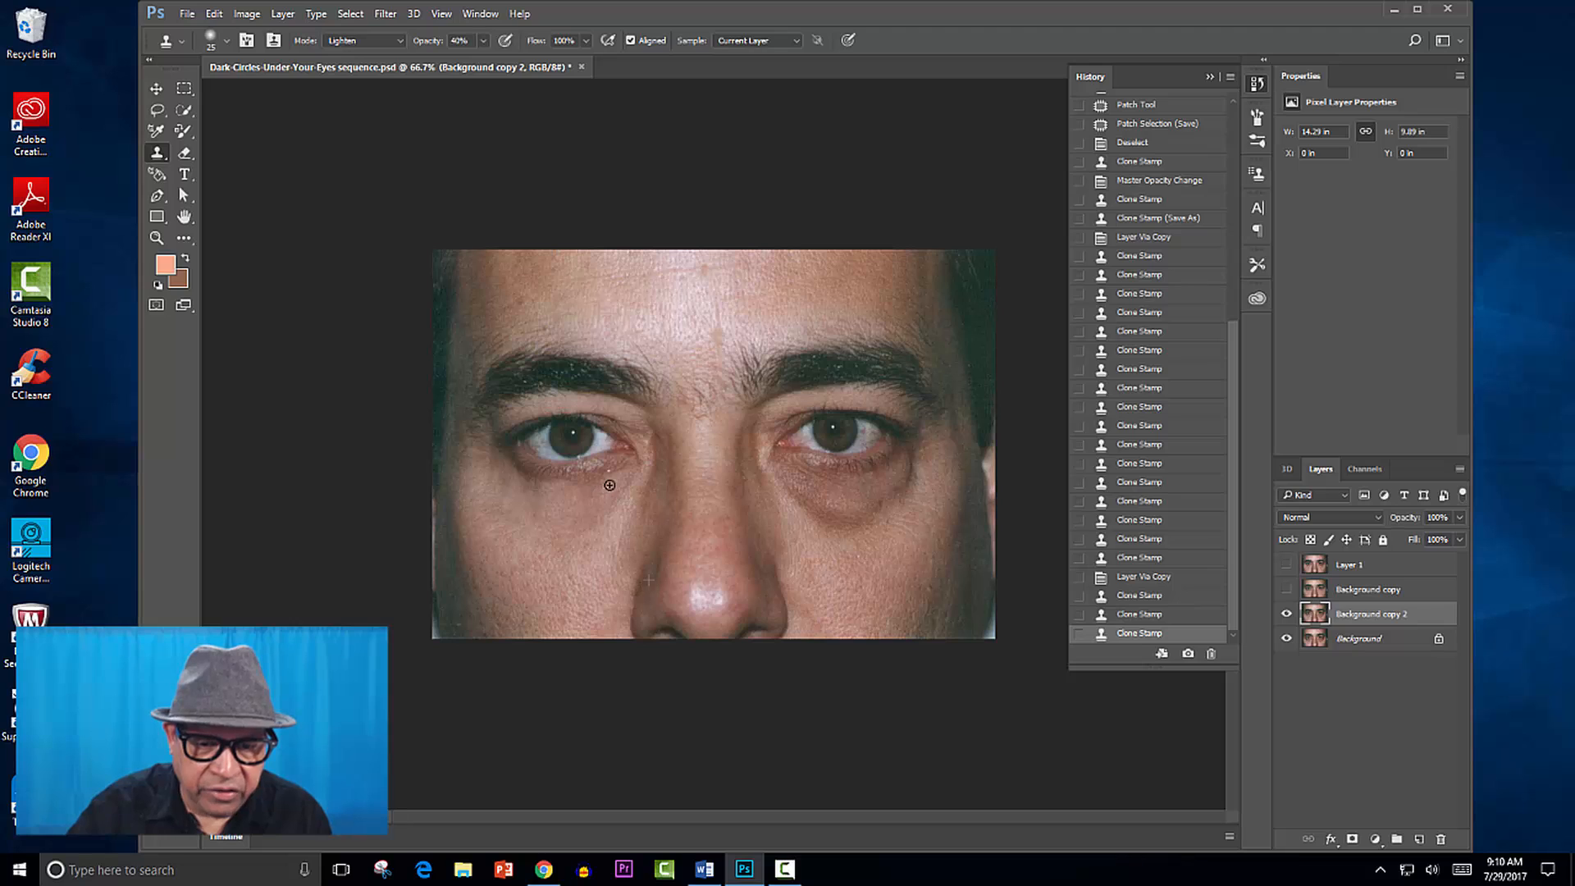
mouse_move(610, 485)
mouse_down()
mouse_move(610, 483)
mouse_move(566, 488)
mouse_move(608, 485)
mouse_move(568, 506)
mouse_move(616, 489)
mouse_move(588, 513)
mouse_move(602, 550)
mouse_move(586, 513)
mouse_move(567, 553)
mouse_move(502, 457)
mouse_move(511, 510)
mouse_move(492, 506)
mouse_move(535, 530)
mouse_move(602, 485)
mouse_move(585, 490)
mouse_move(618, 486)
mouse_move(621, 502)
mouse_move(636, 479)
mouse_move(583, 534)
mouse_move(559, 527)
mouse_move(560, 545)
mouse_move(602, 519)
mouse_move(599, 484)
mouse_move(597, 529)
mouse_up()
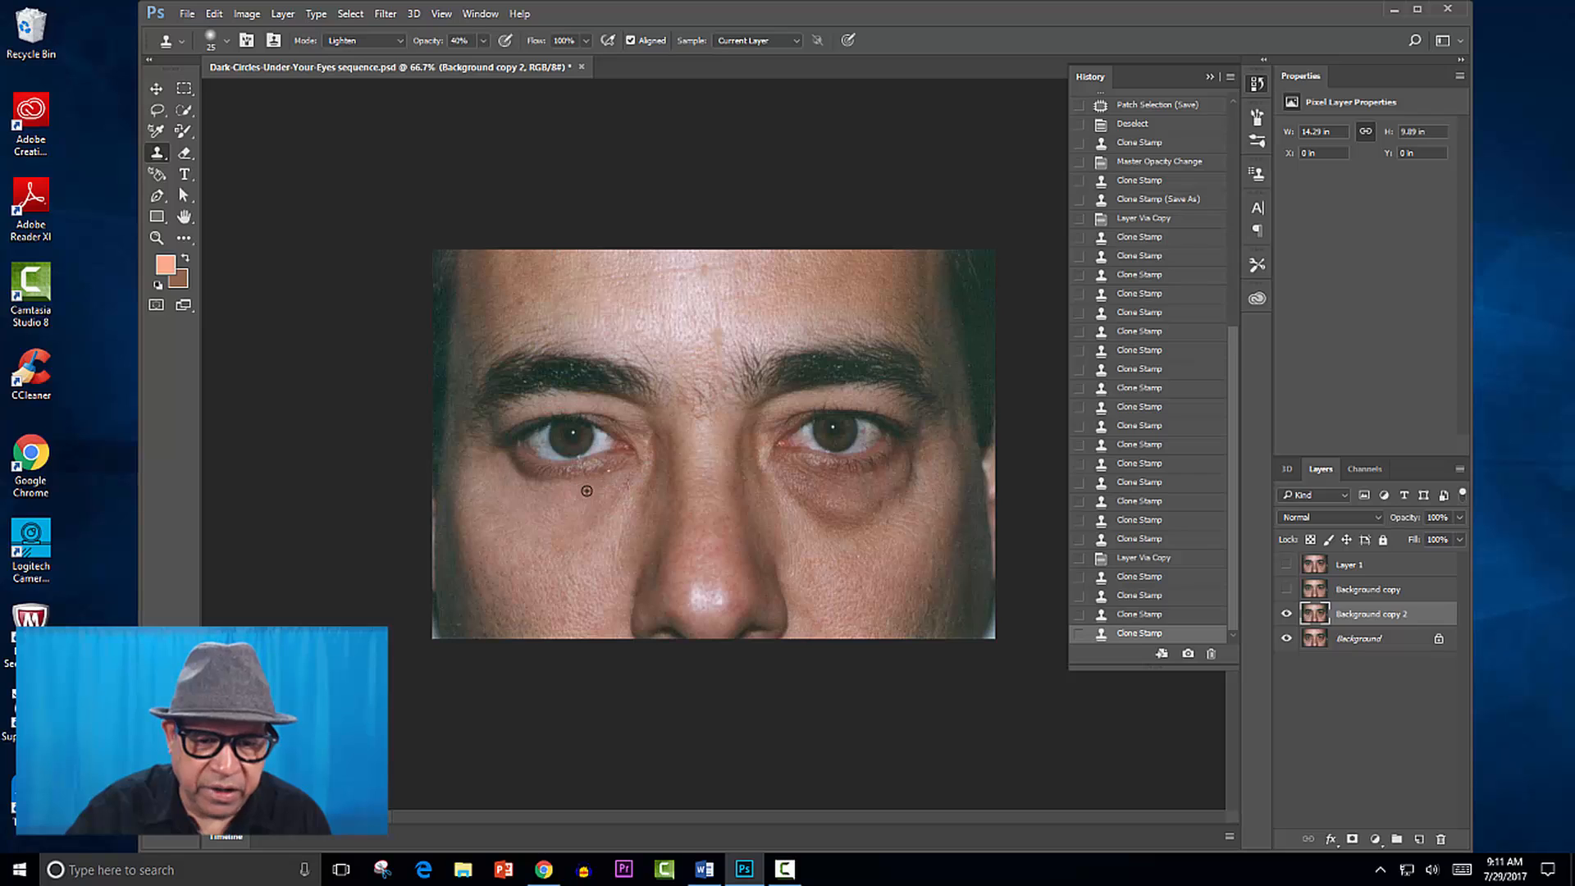
click(586, 490)
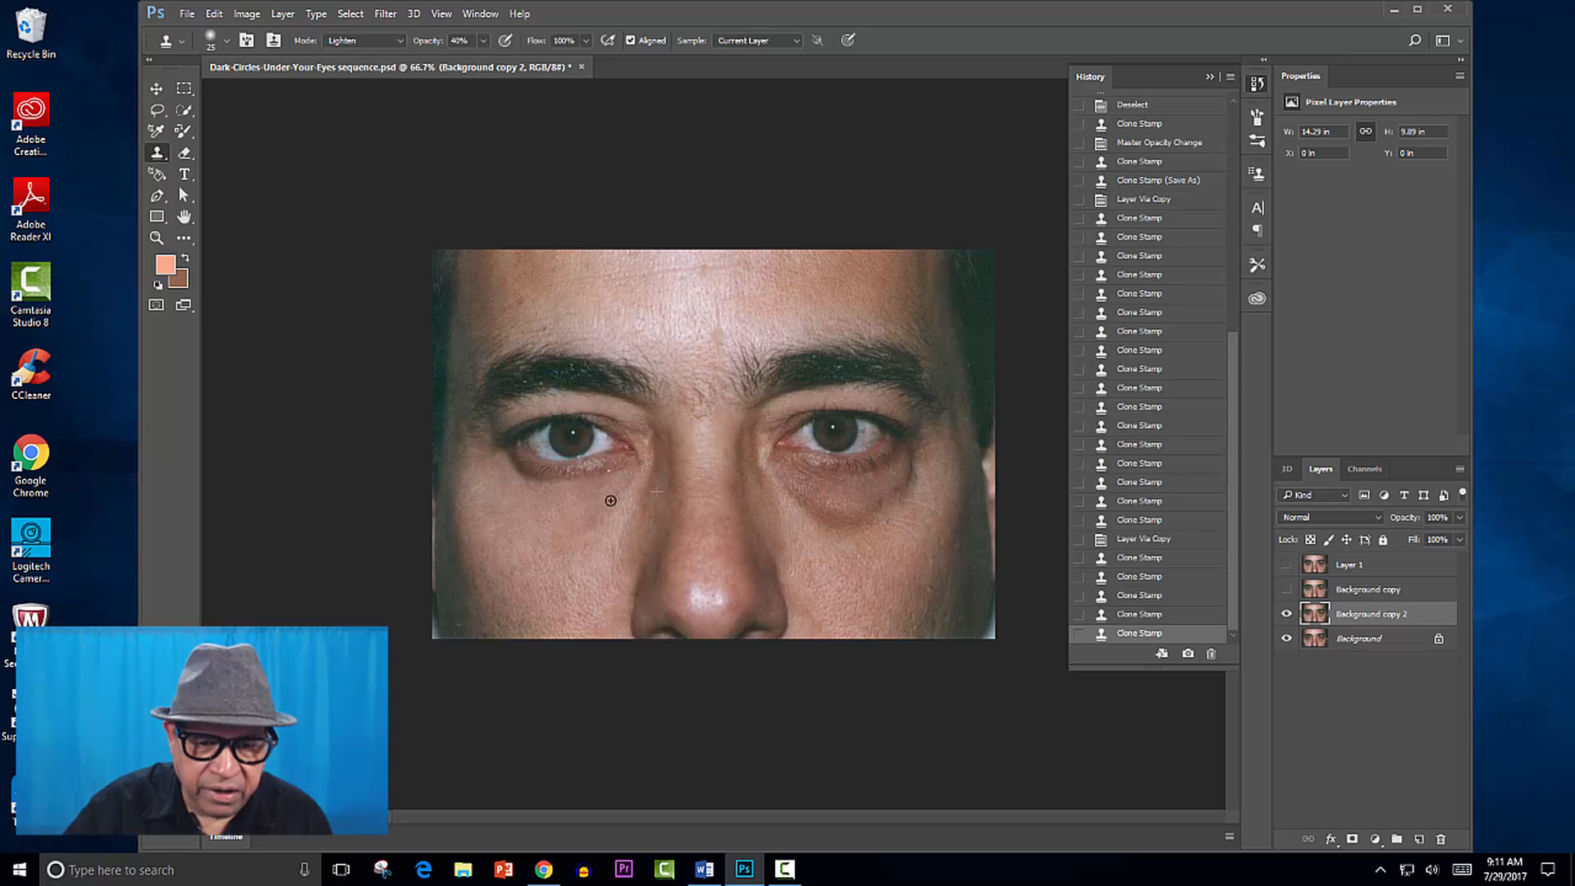
drag(610, 501, 590, 543)
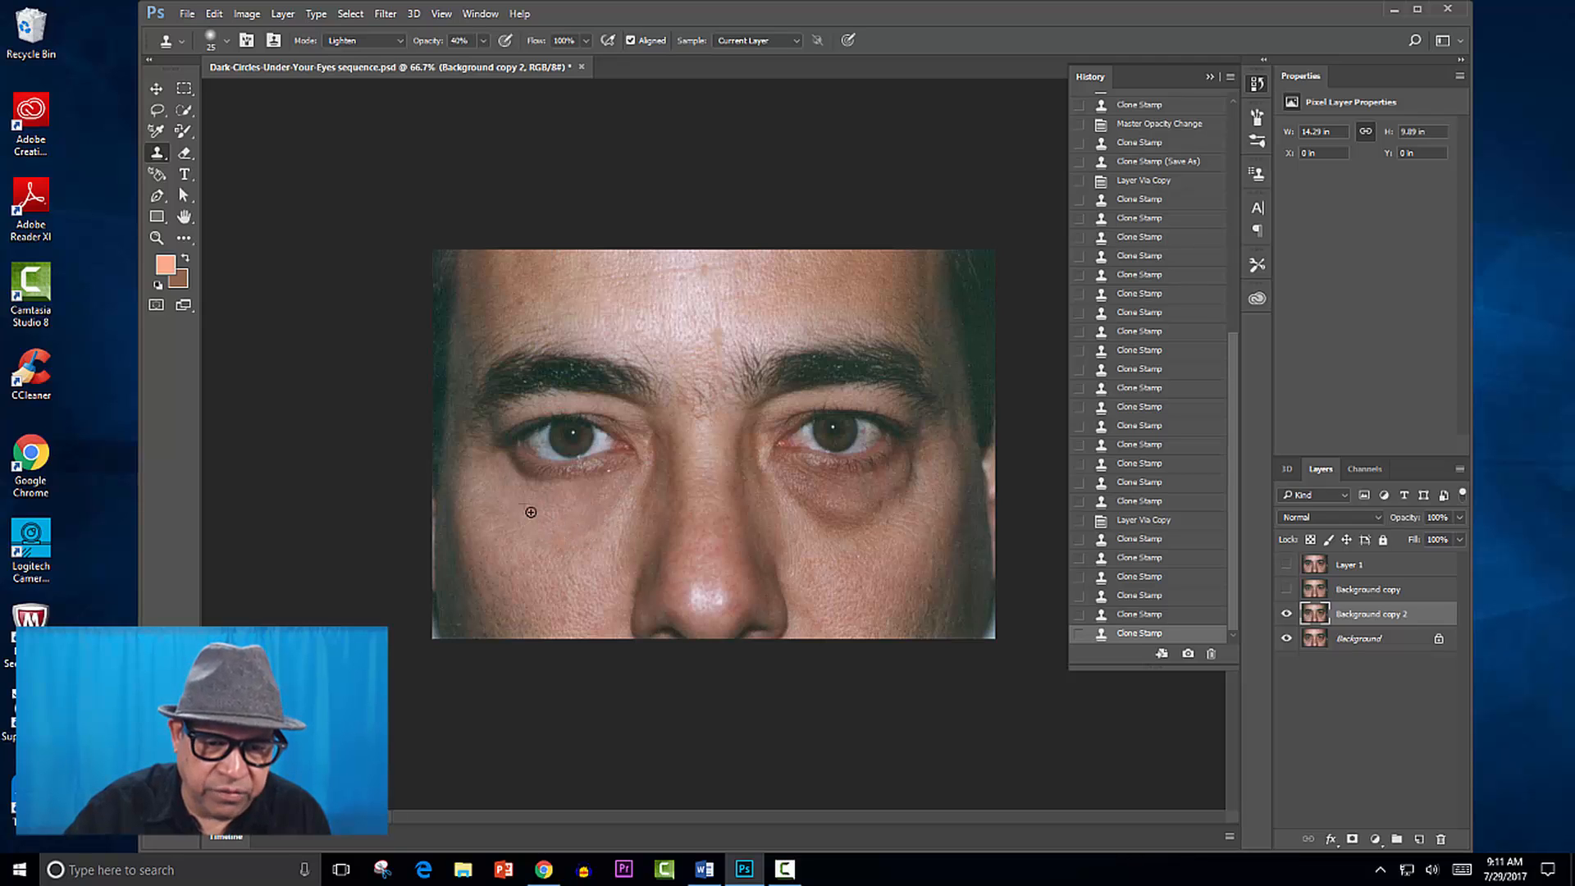
click(490, 463)
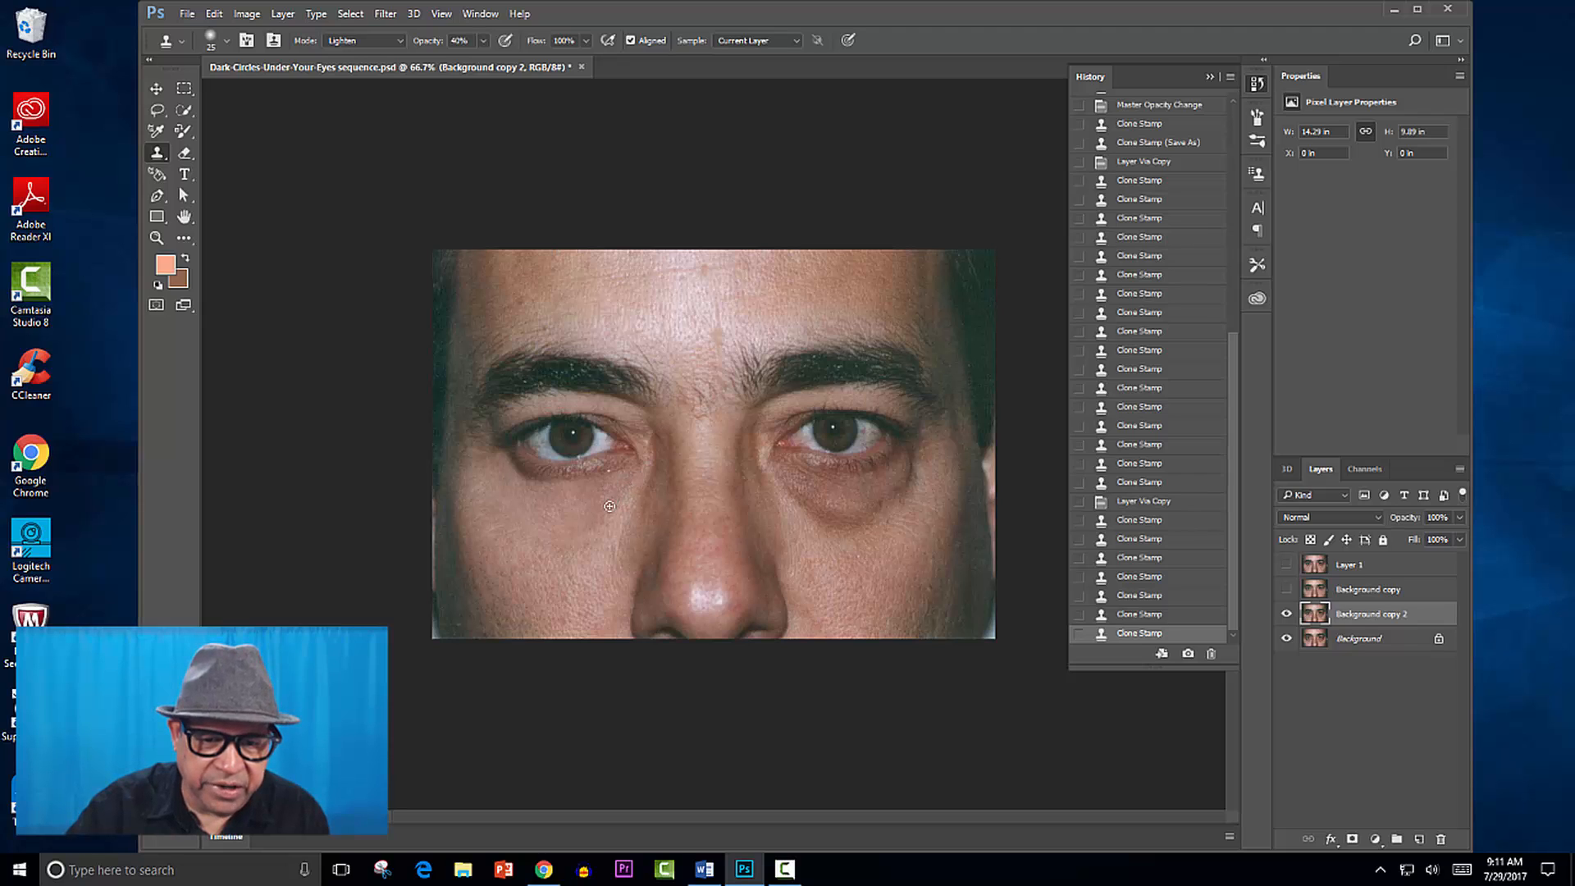
drag(598, 524, 550, 532)
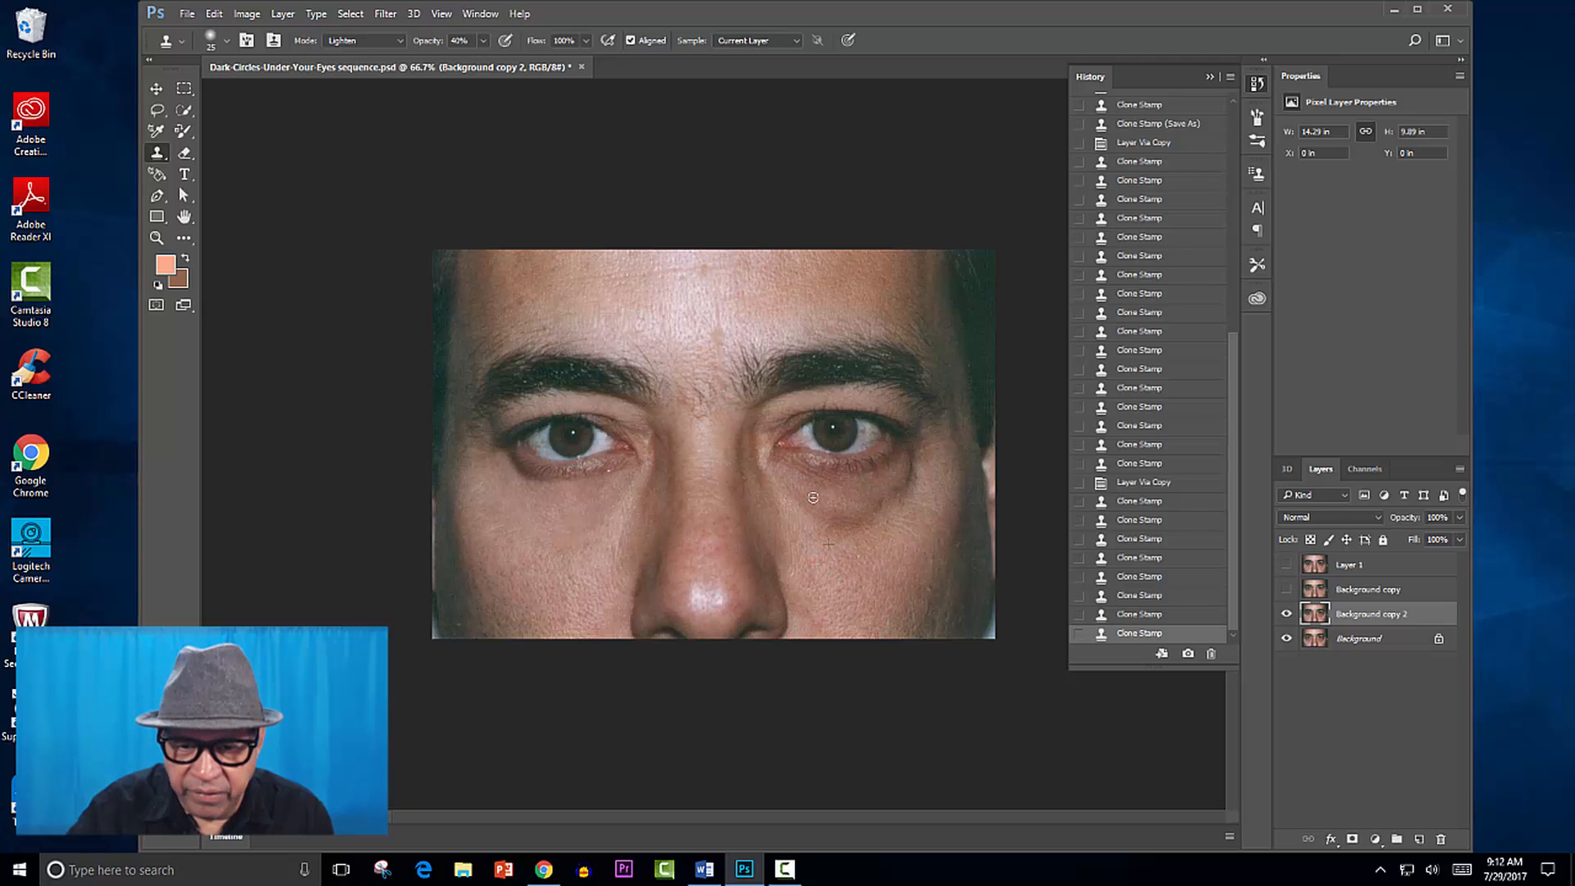
- Clone clean skin over the dark bag and its outer crease under the eye on the image's right side
drag(792, 485, 802, 502)
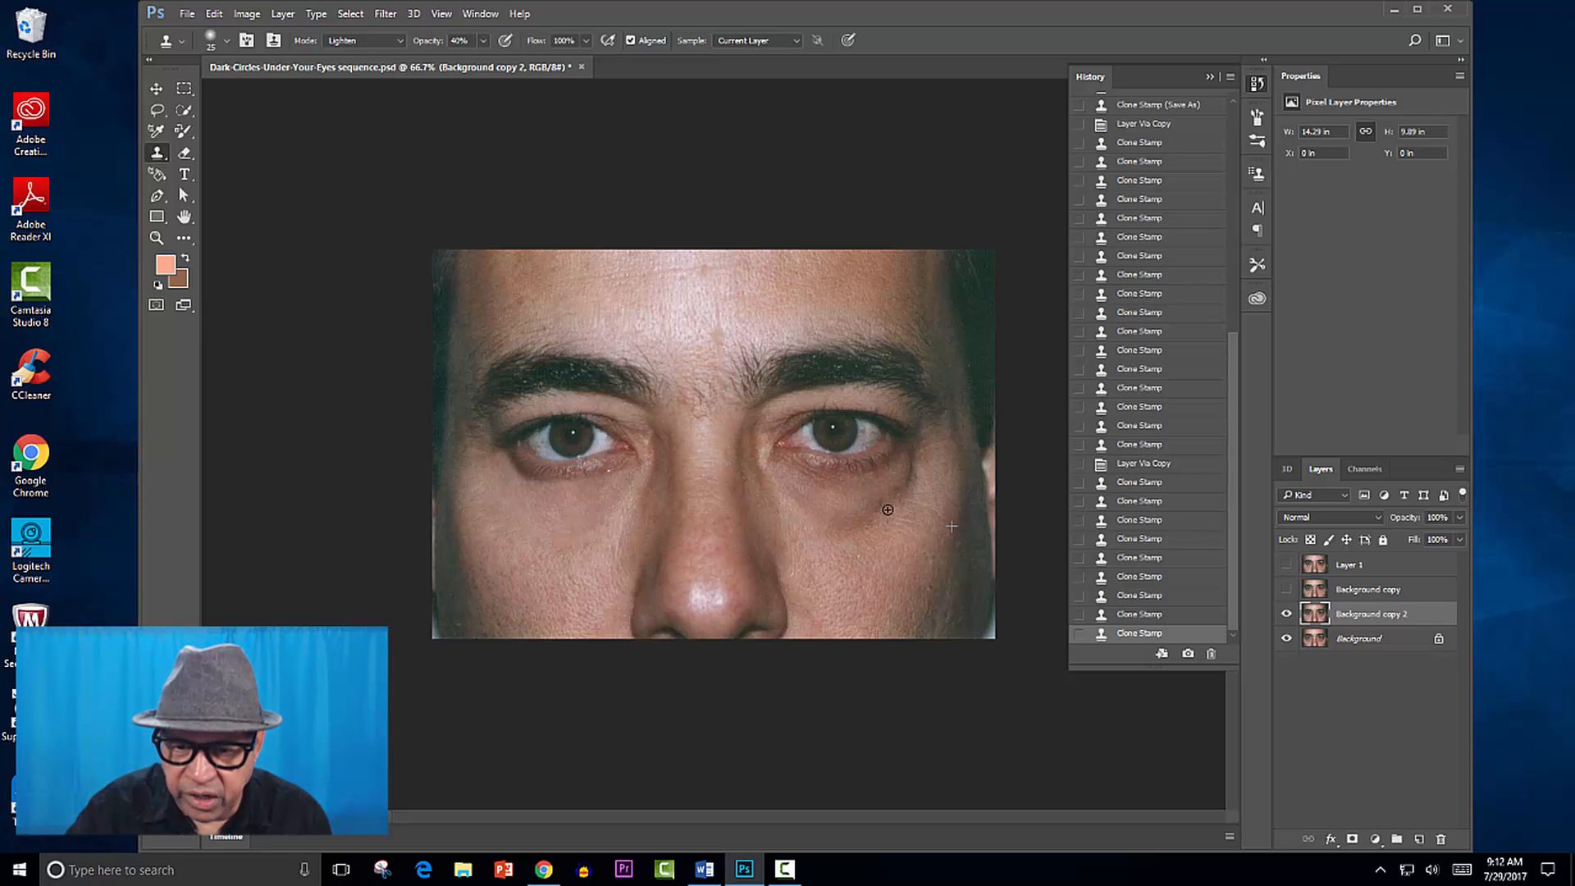
click(808, 490)
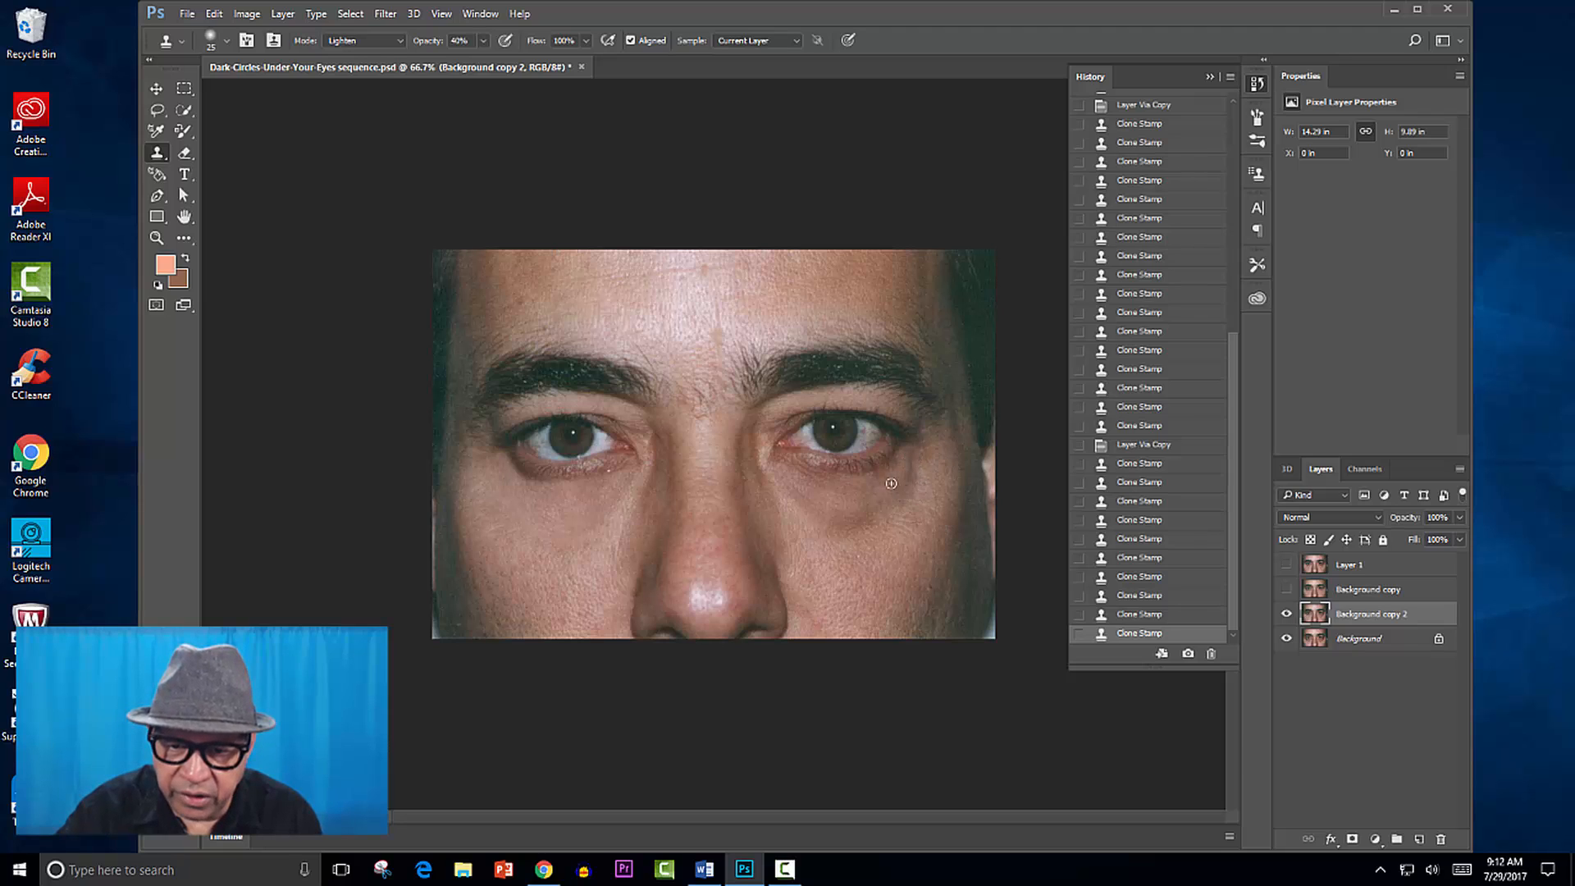
drag(907, 488, 920, 489)
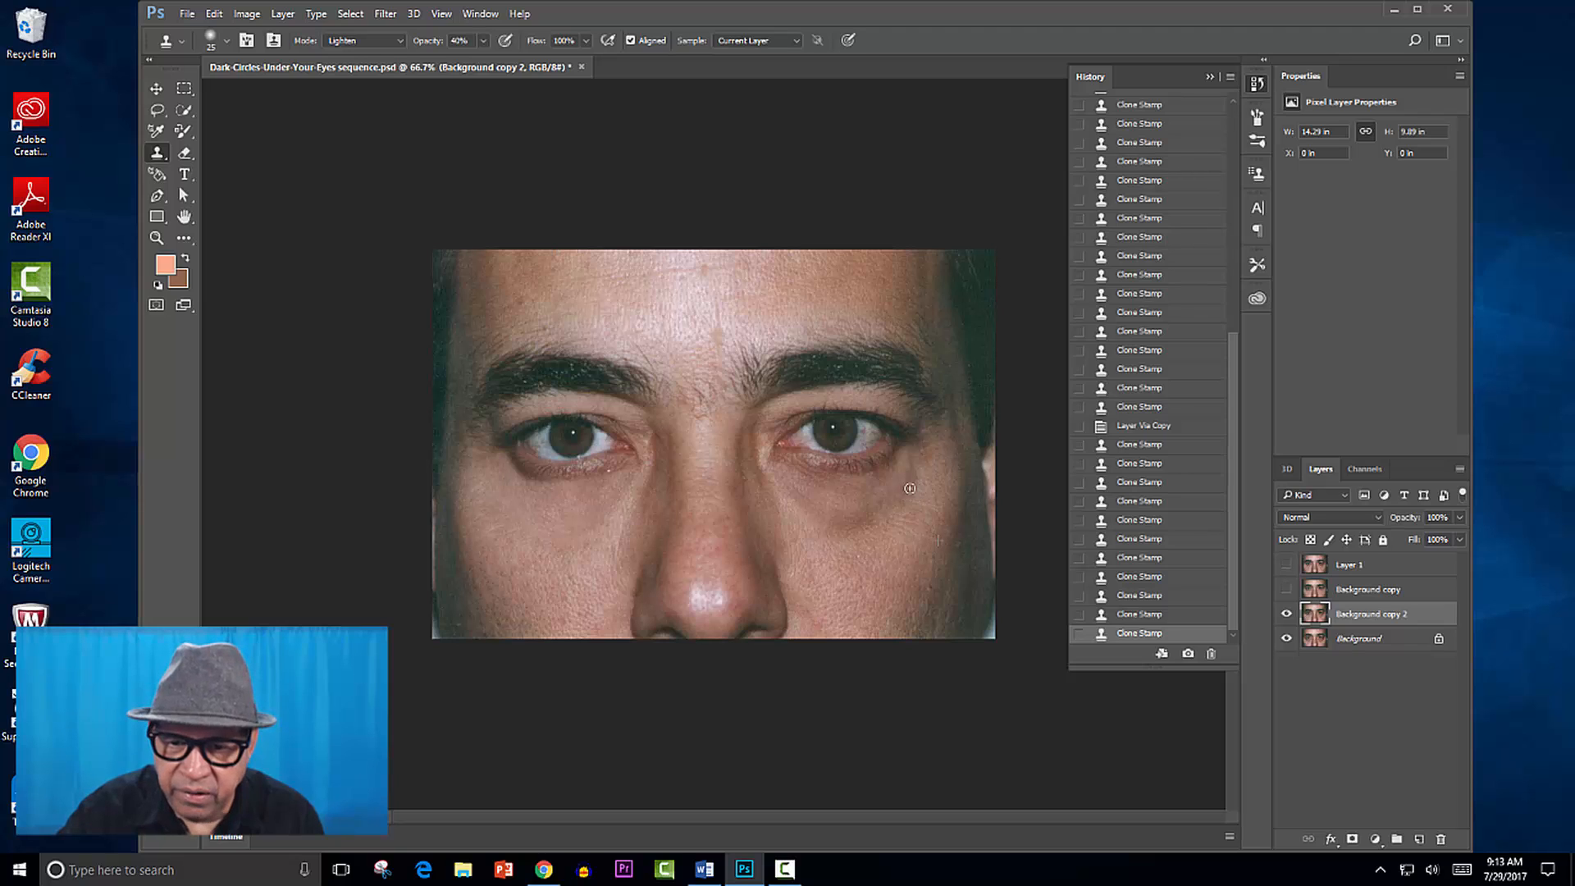
drag(910, 468, 921, 494)
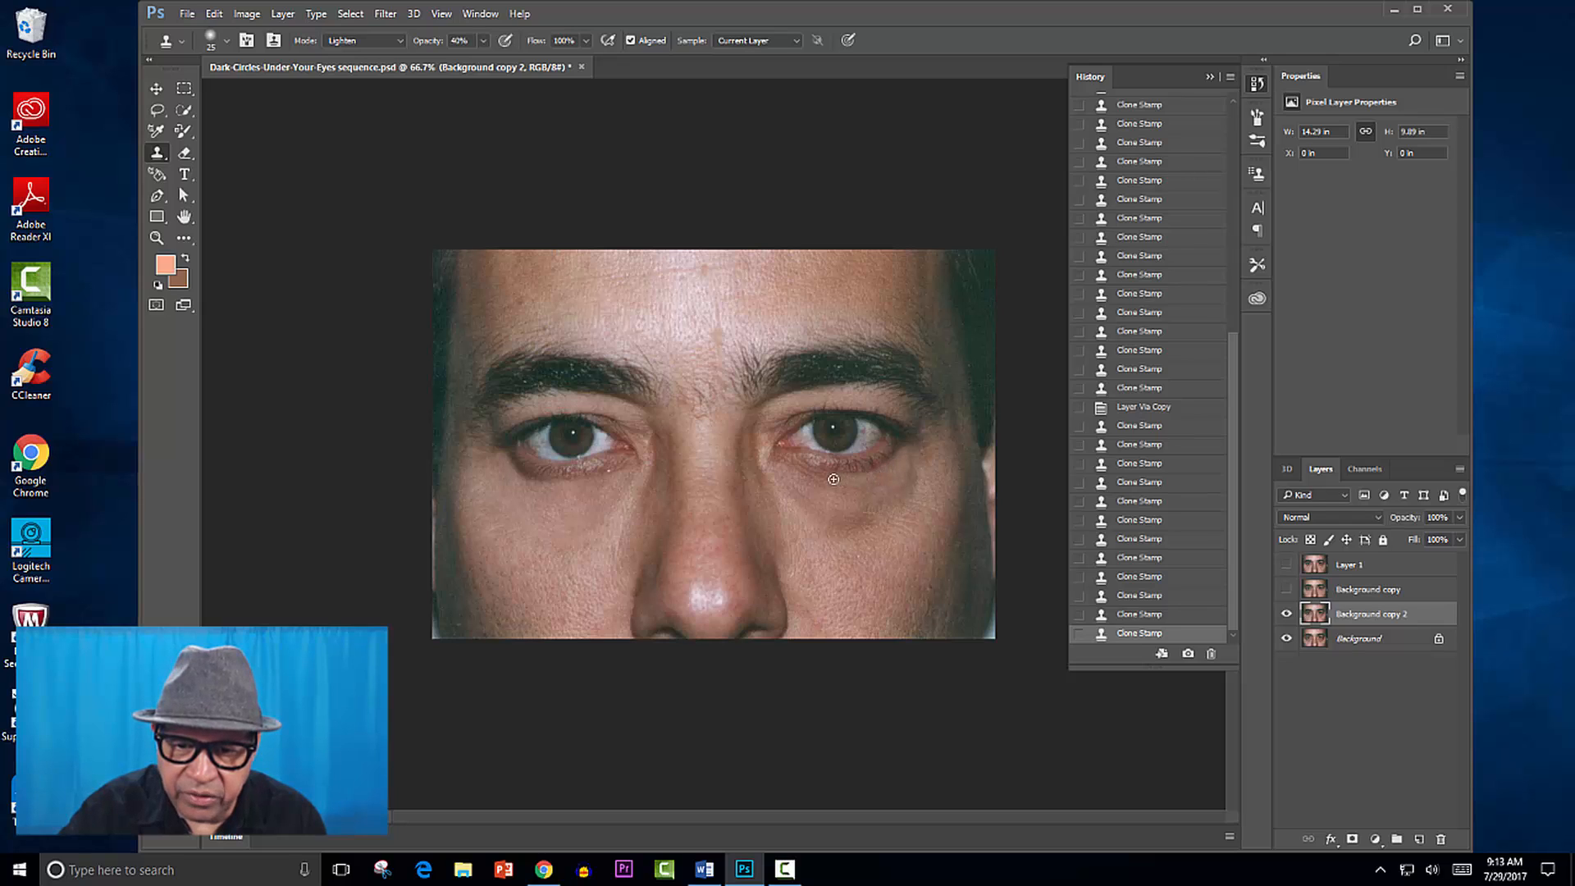
drag(786, 472, 904, 503)
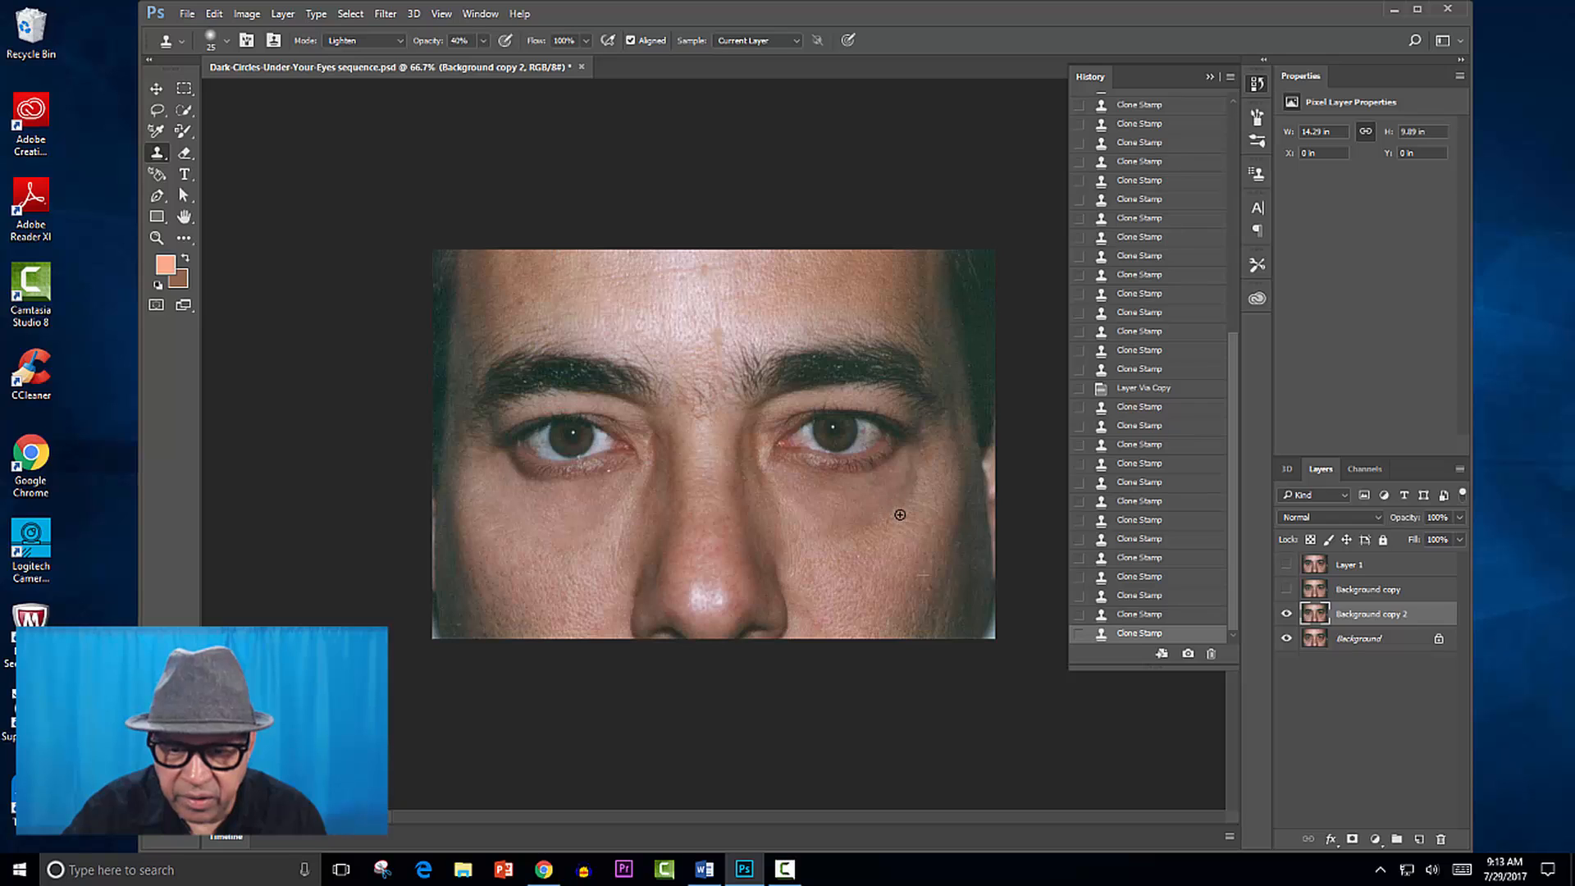
click(802, 501)
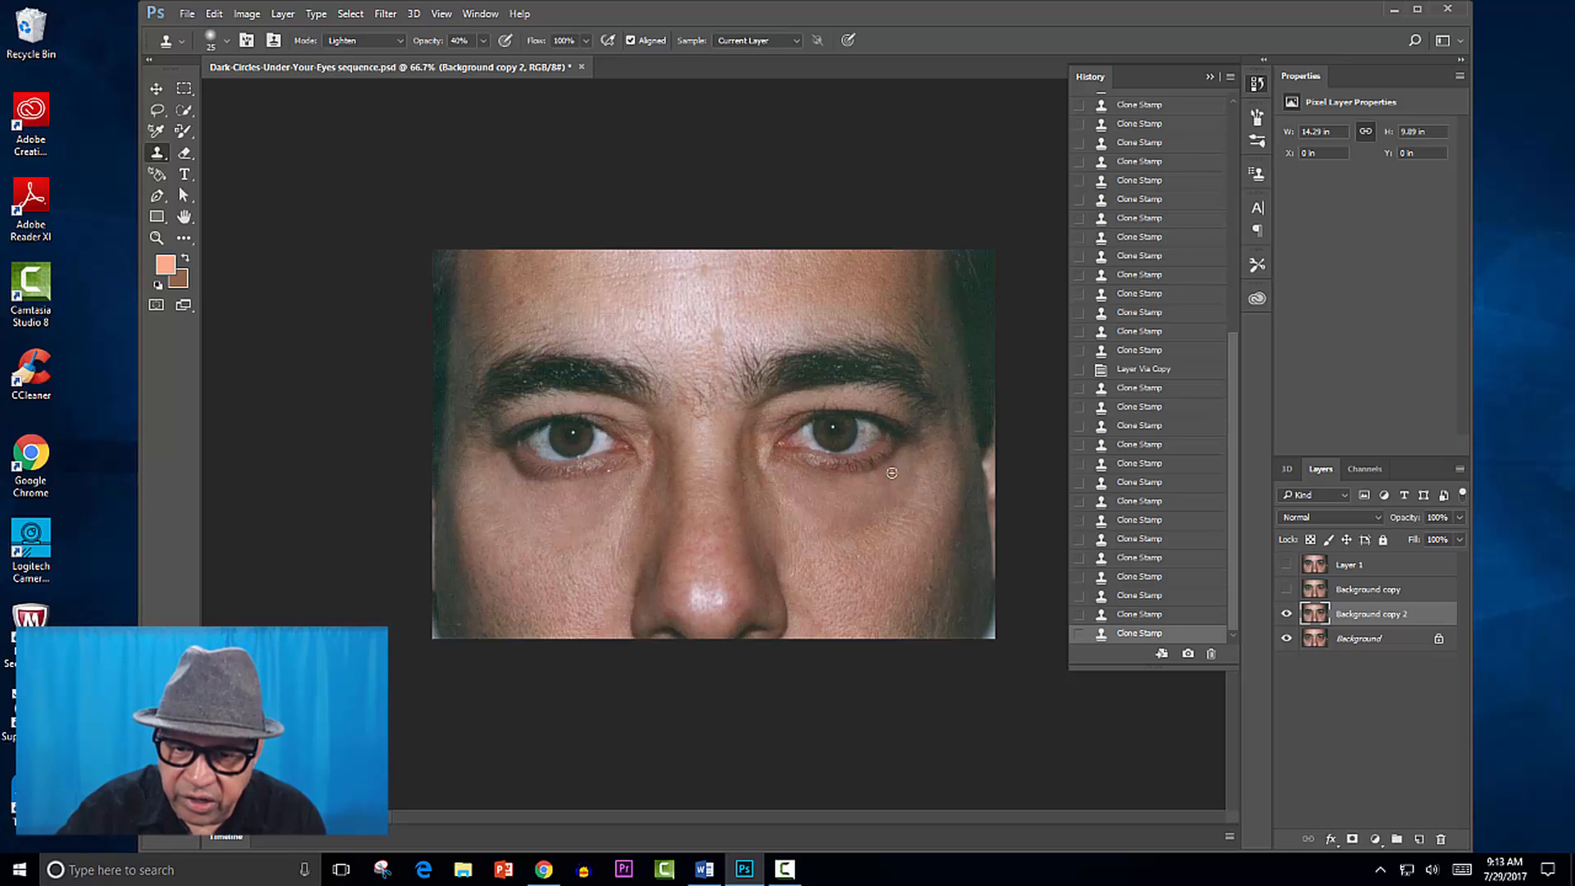
mouse_move(902, 522)
mouse_down()
mouse_move(854, 517)
mouse_move(849, 542)
mouse_up()
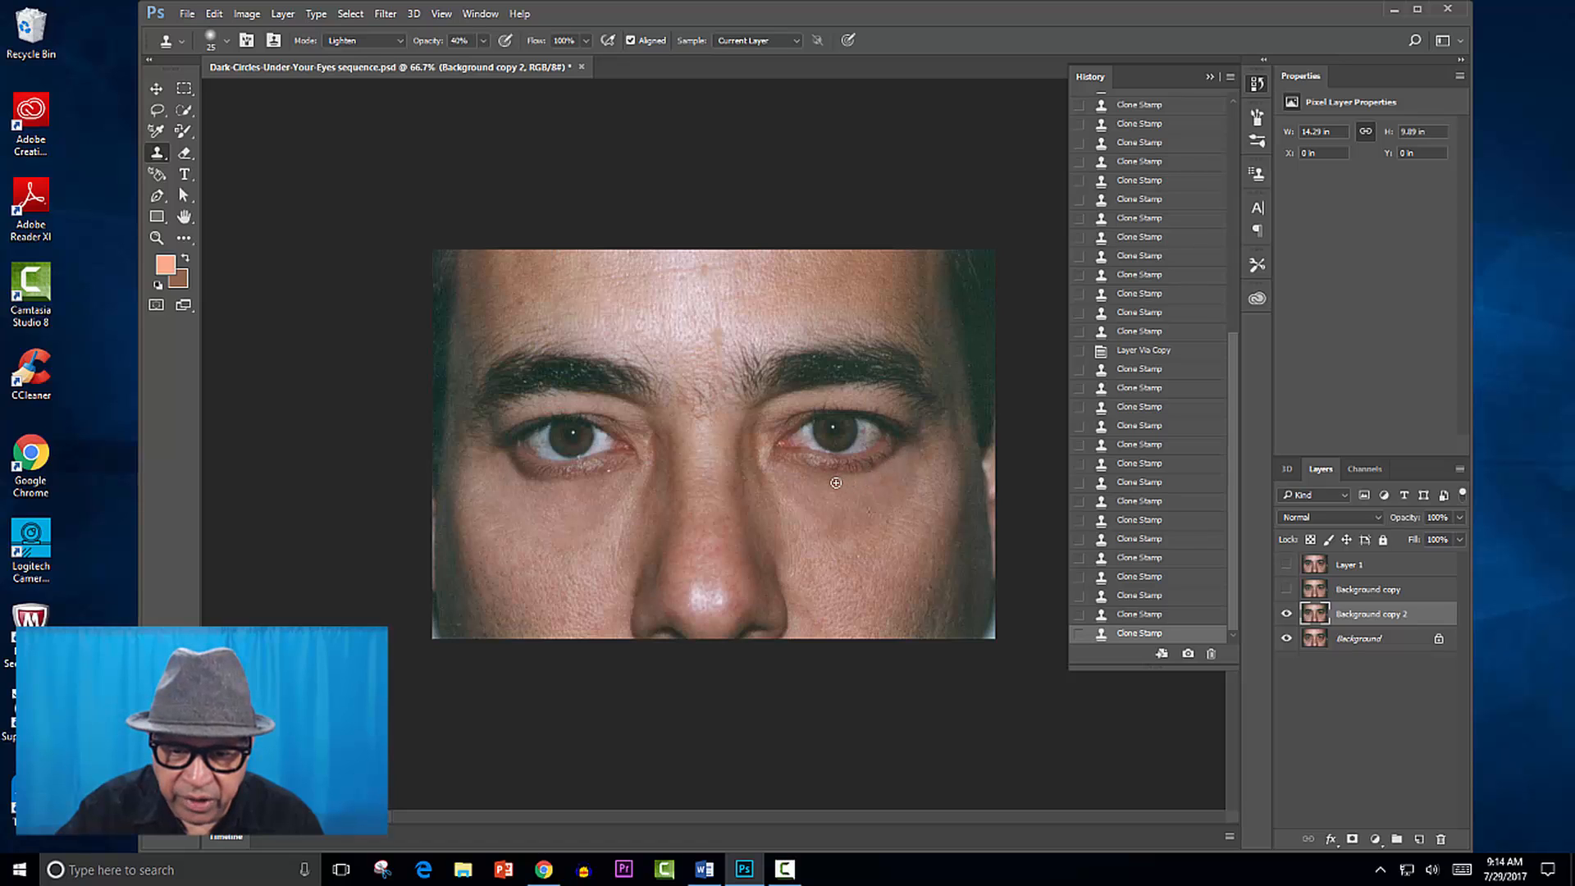
drag(896, 475, 886, 525)
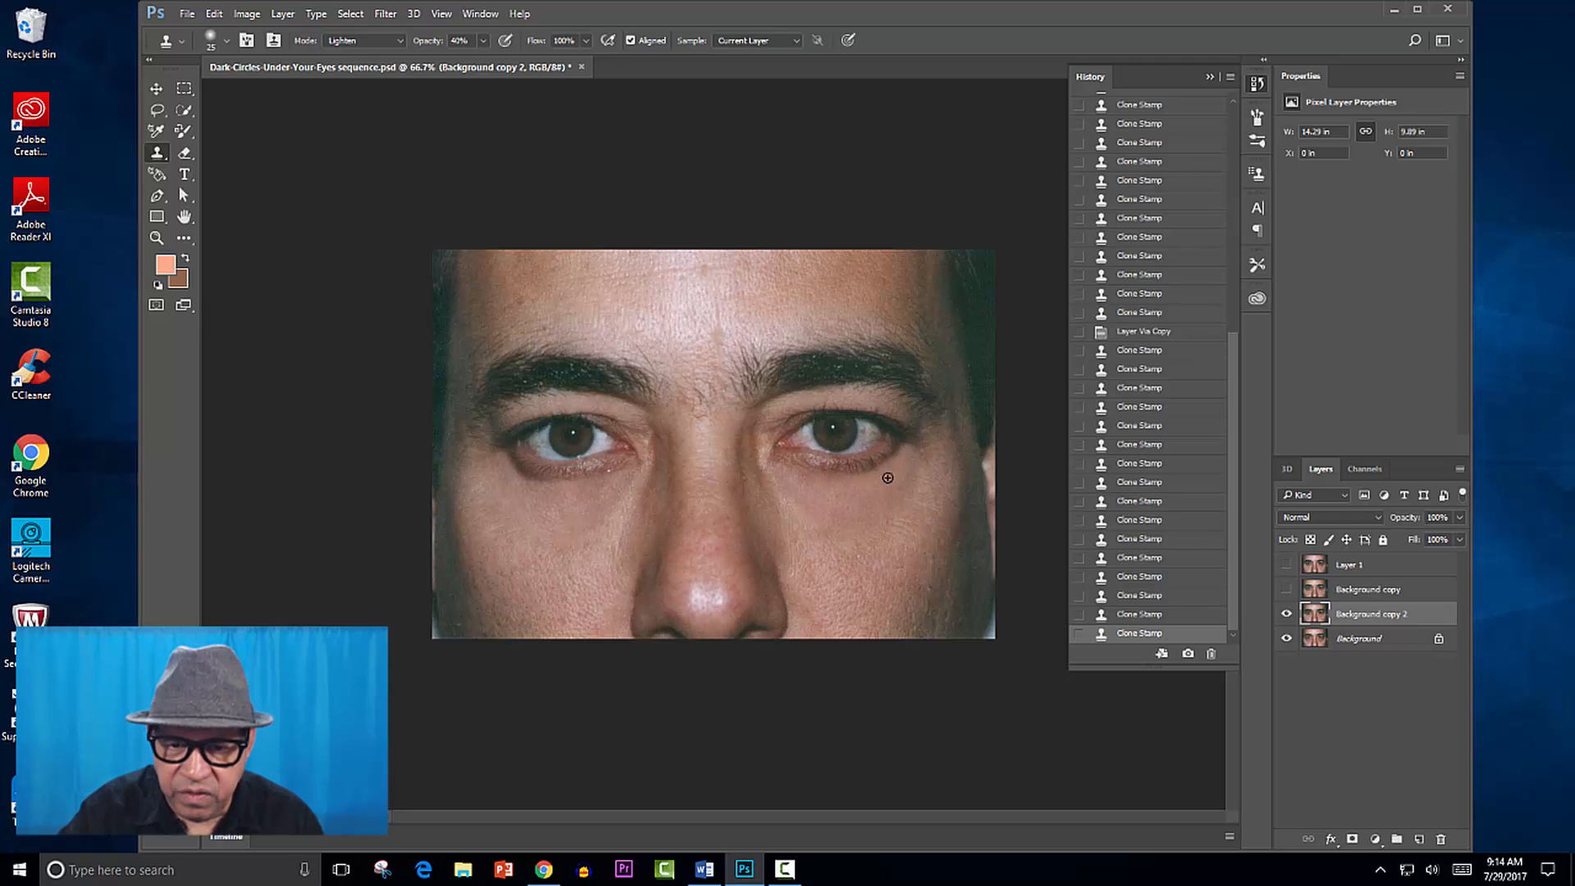
click(820, 545)
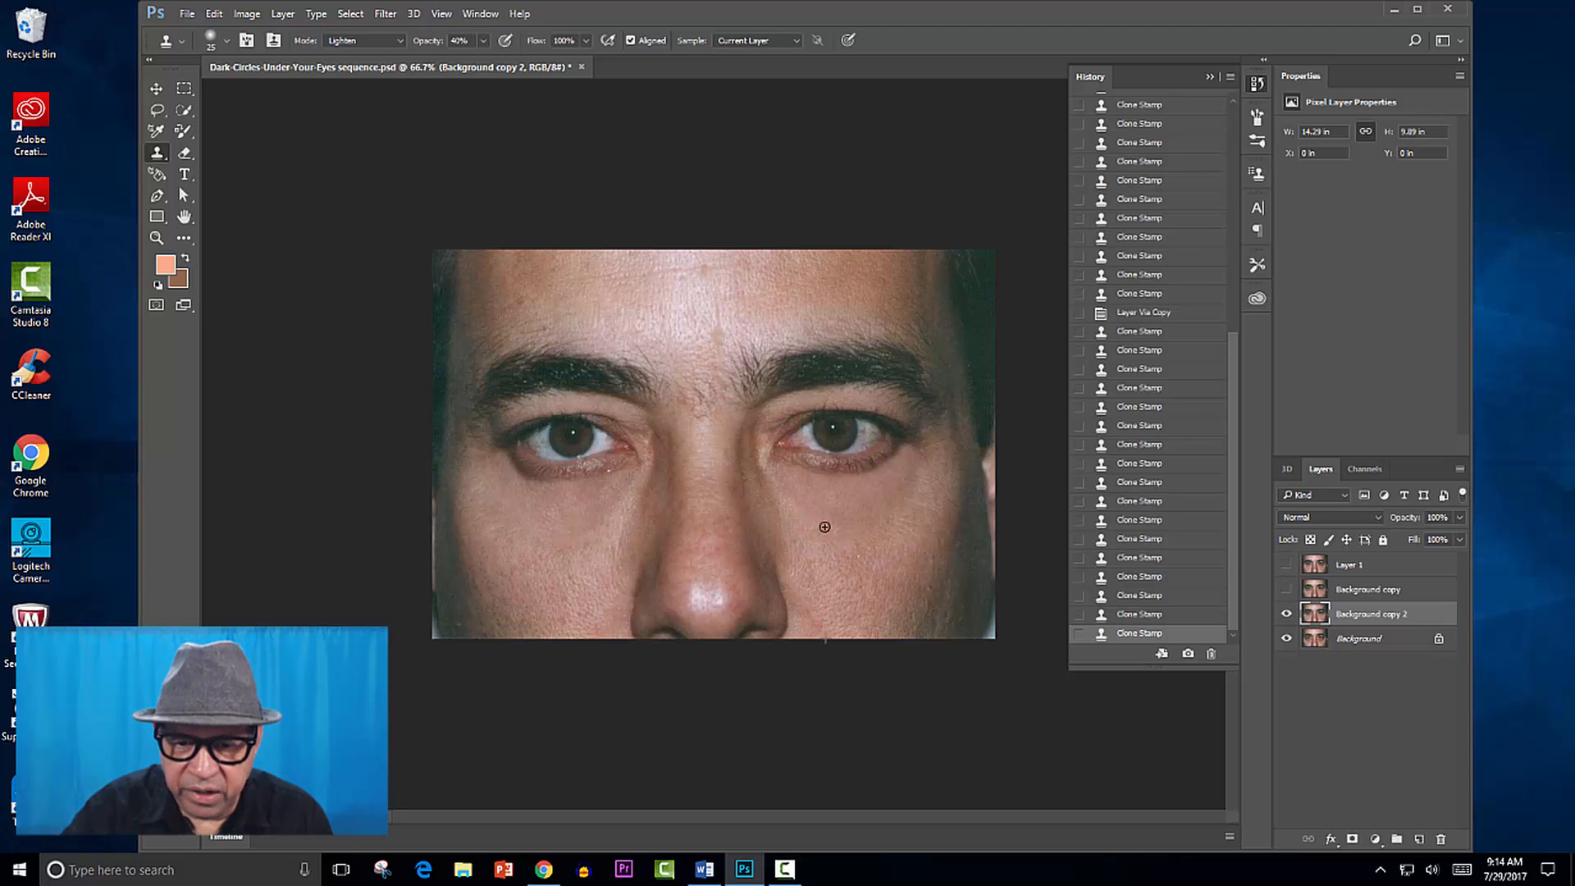
drag(827, 529, 836, 547)
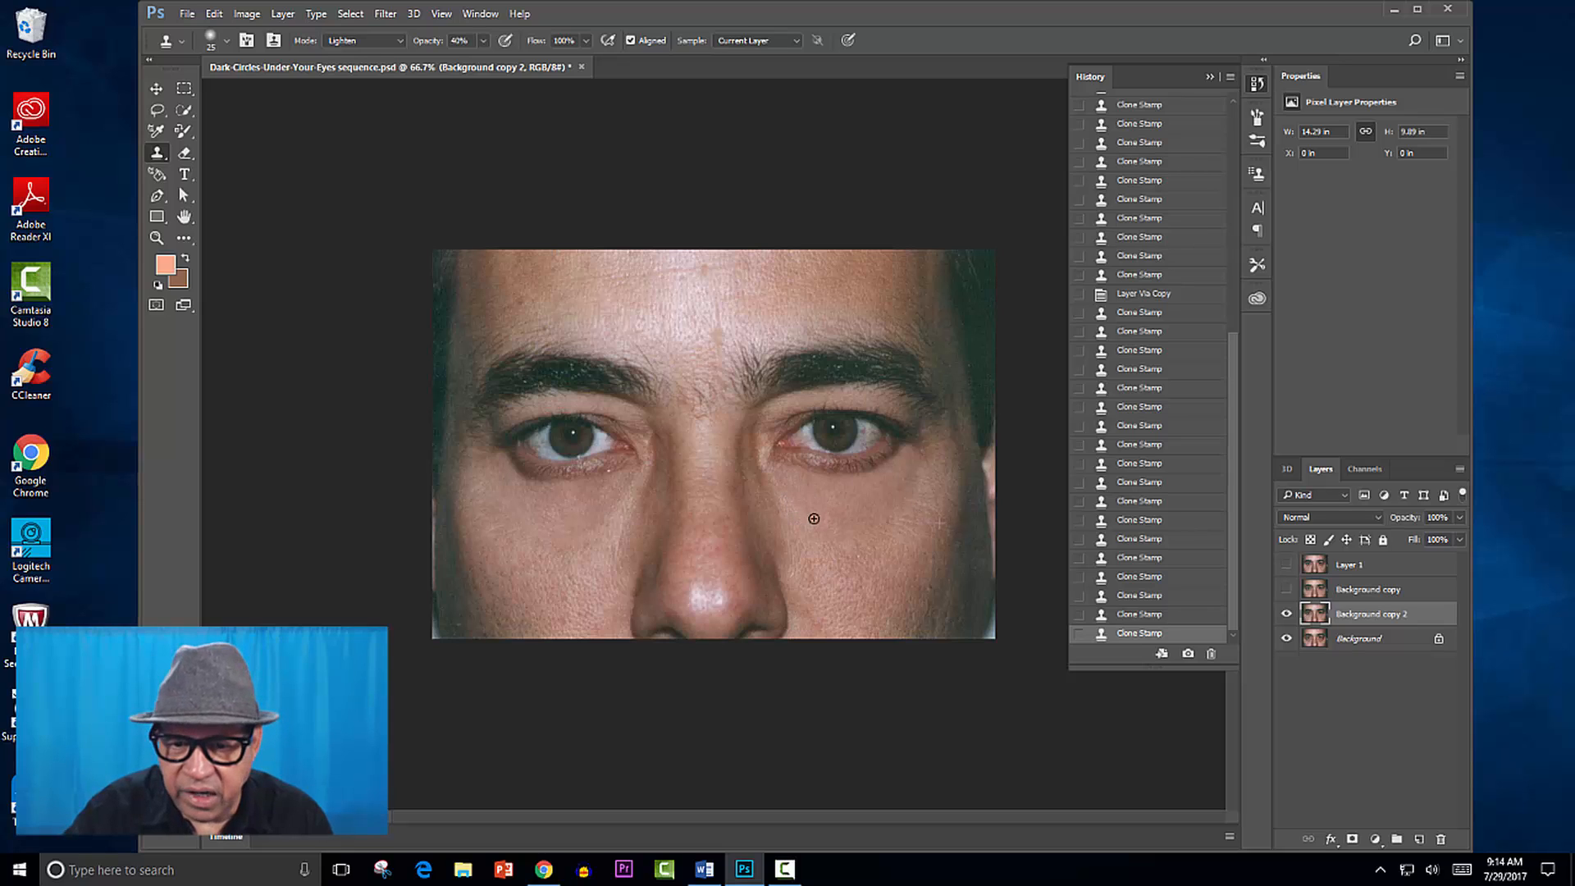
mouse_move(815, 516)
mouse_down()
mouse_move(796, 478)
mouse_move(822, 479)
mouse_move(784, 477)
mouse_move(833, 524)
mouse_move(845, 502)
mouse_up()
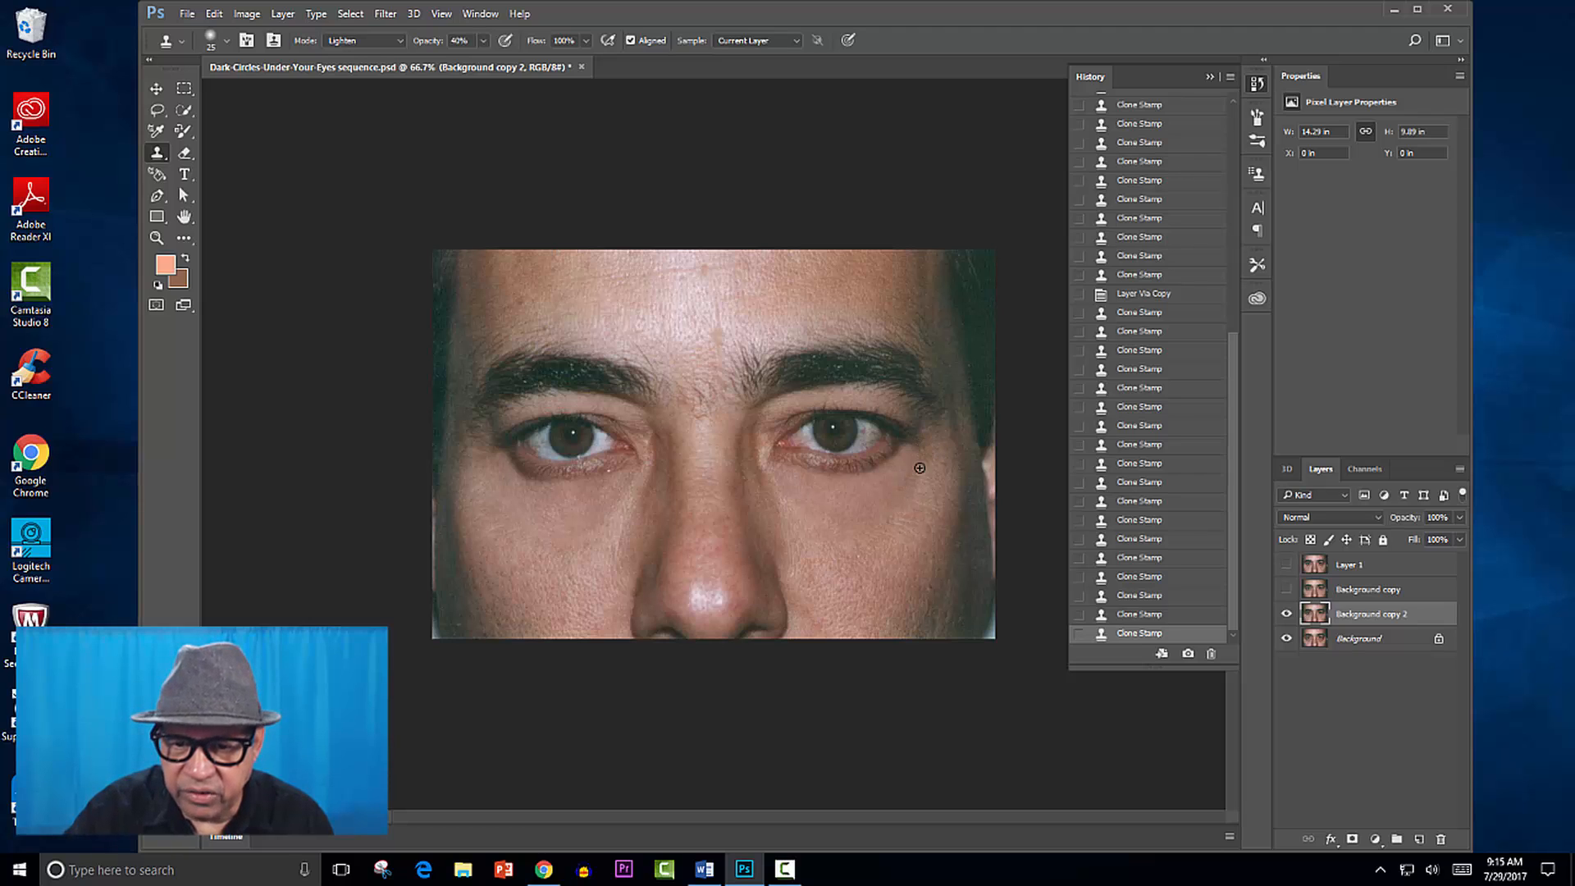
click(803, 474)
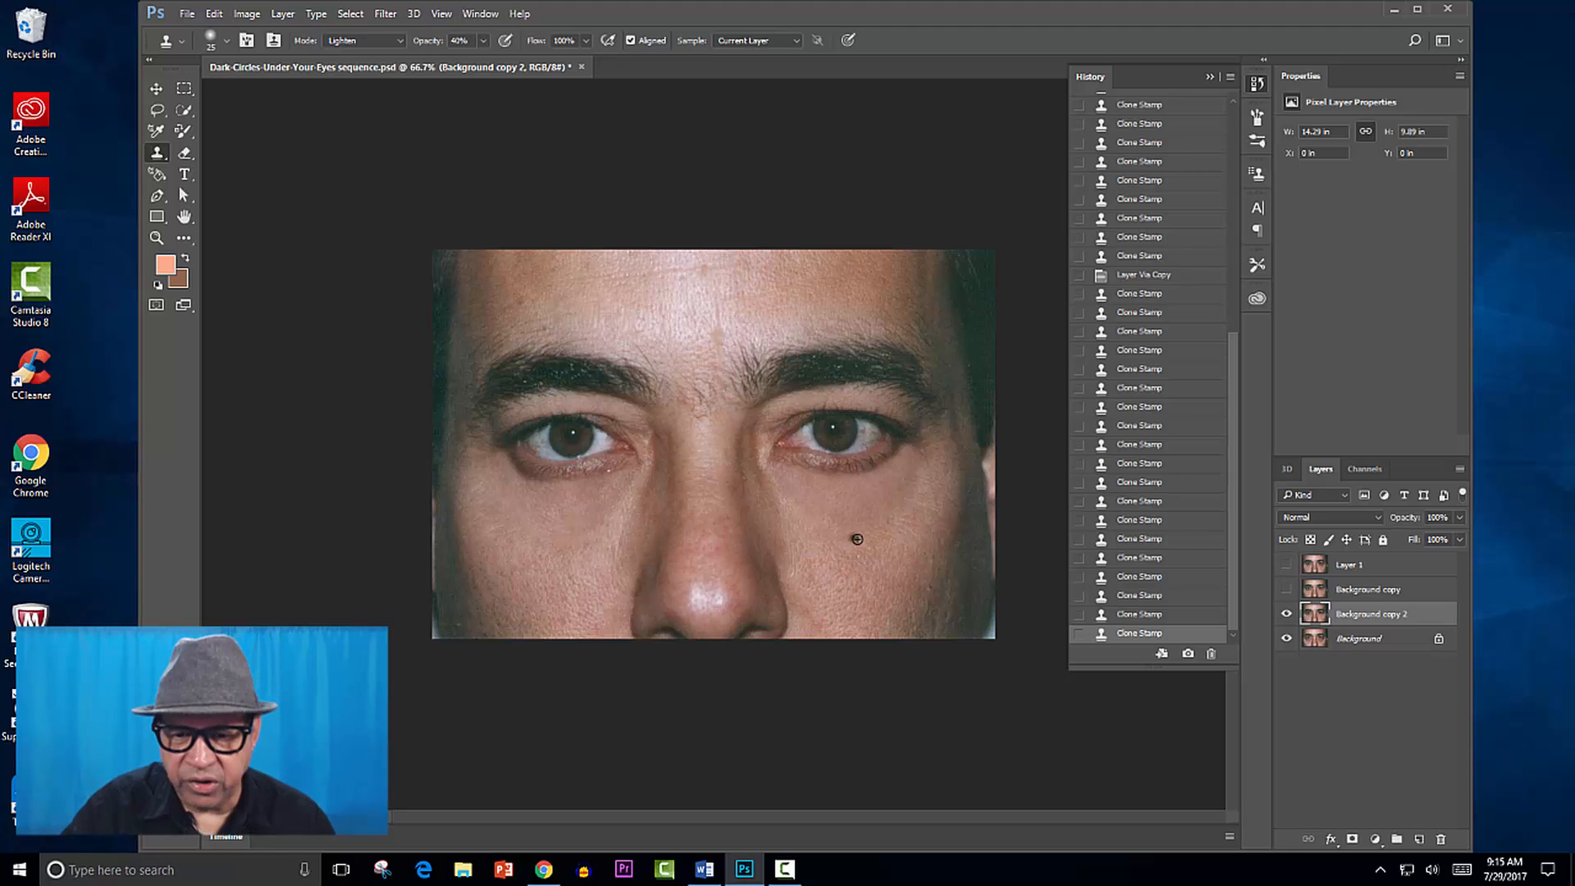
- Toggle the visibility of Background copy 2 twice to compare the retouched eyes with the original
click(1288, 615)
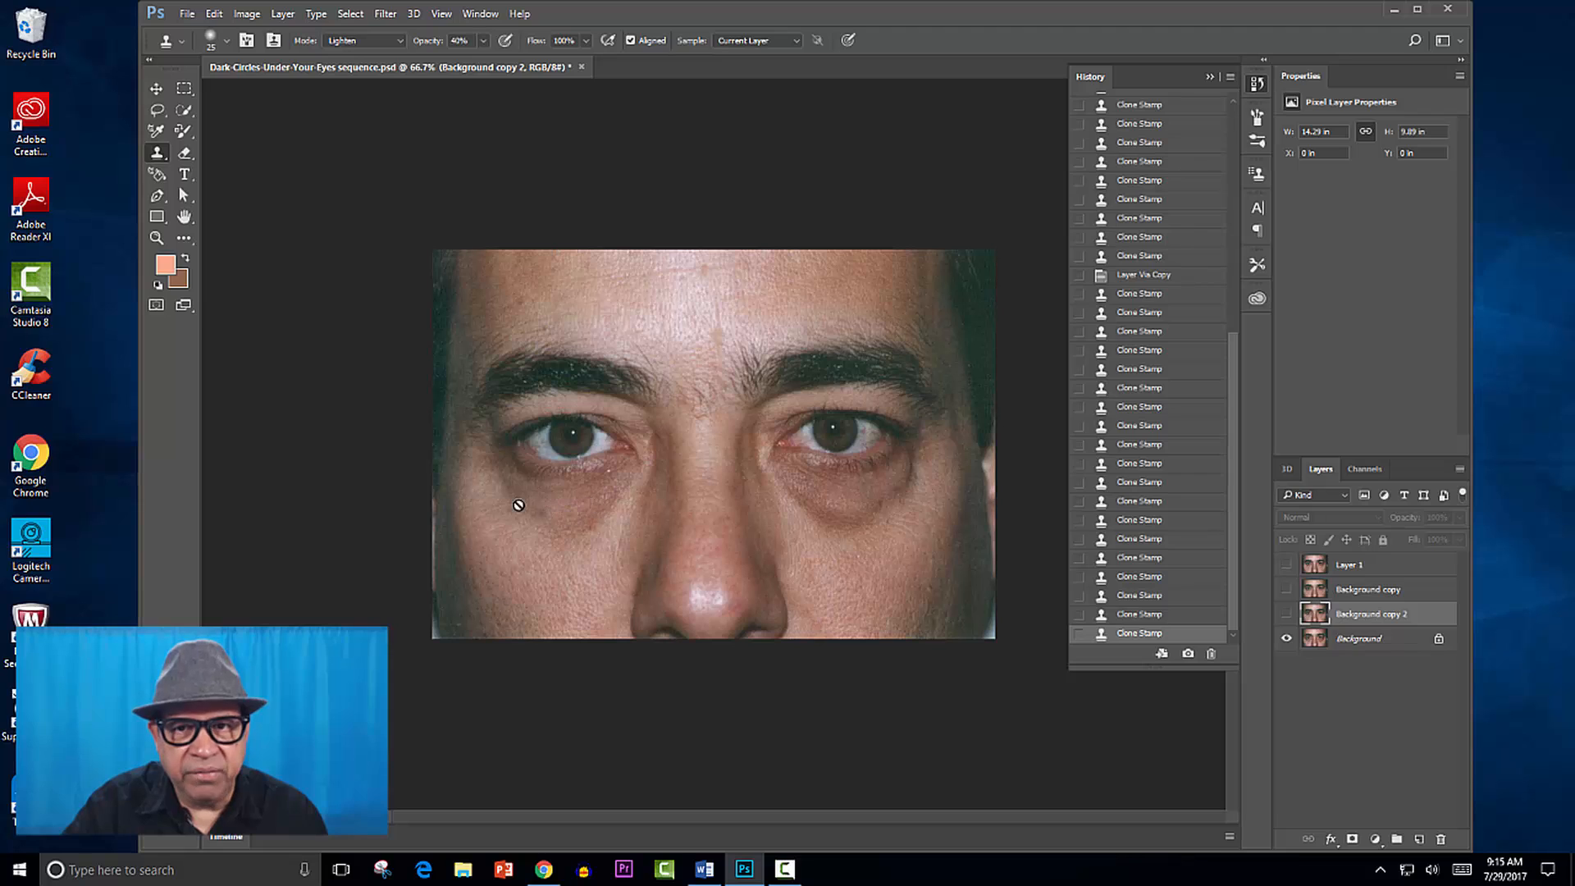
click(1287, 615)
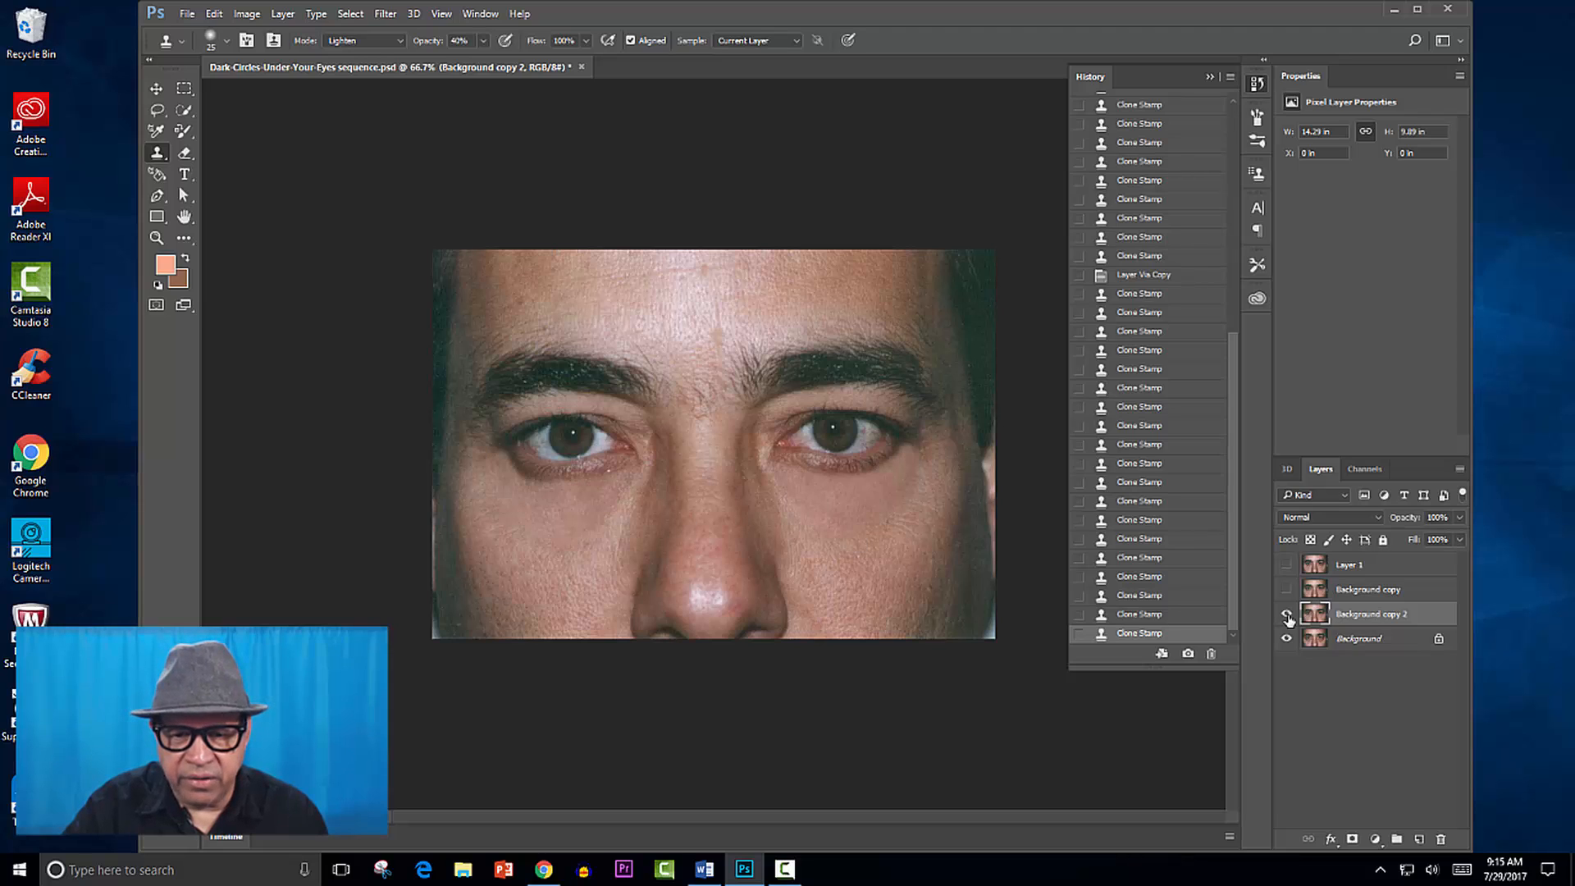
click(1287, 615)
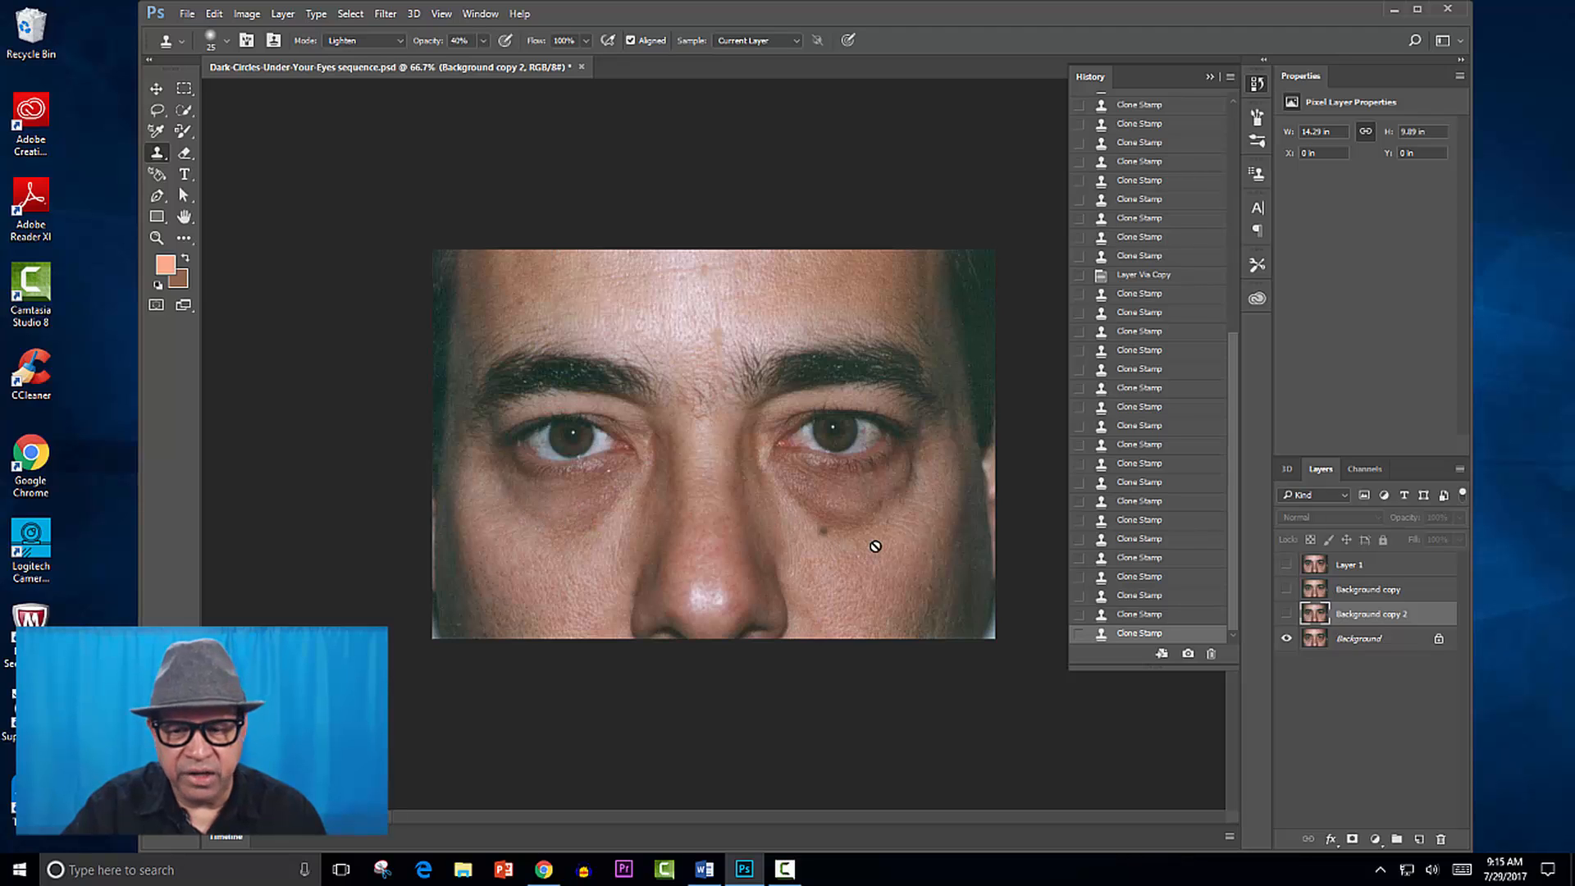
click(1287, 615)
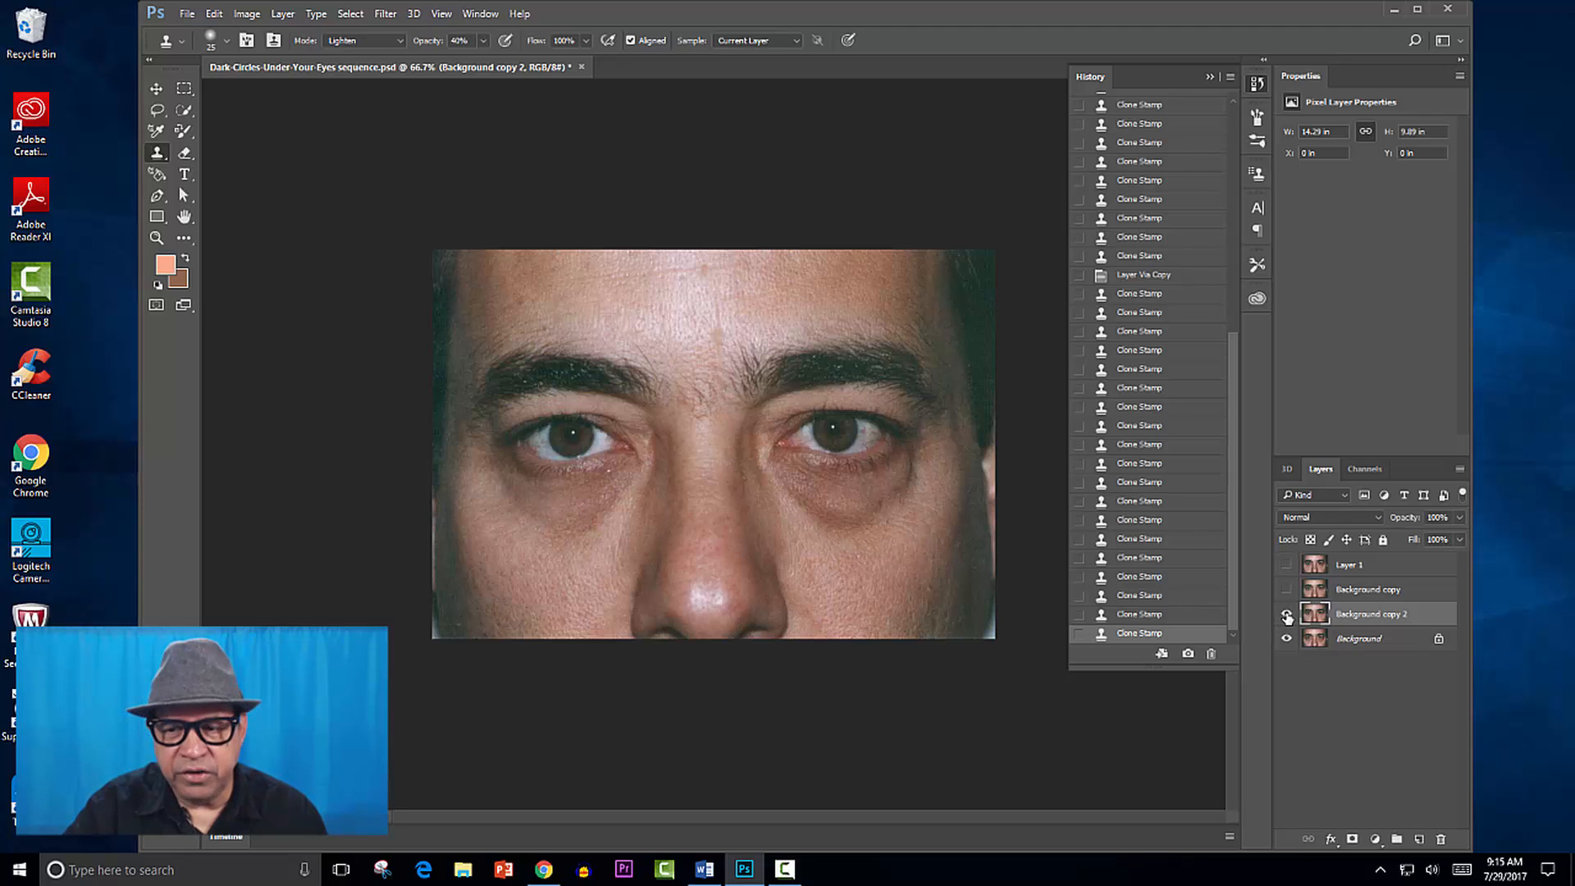